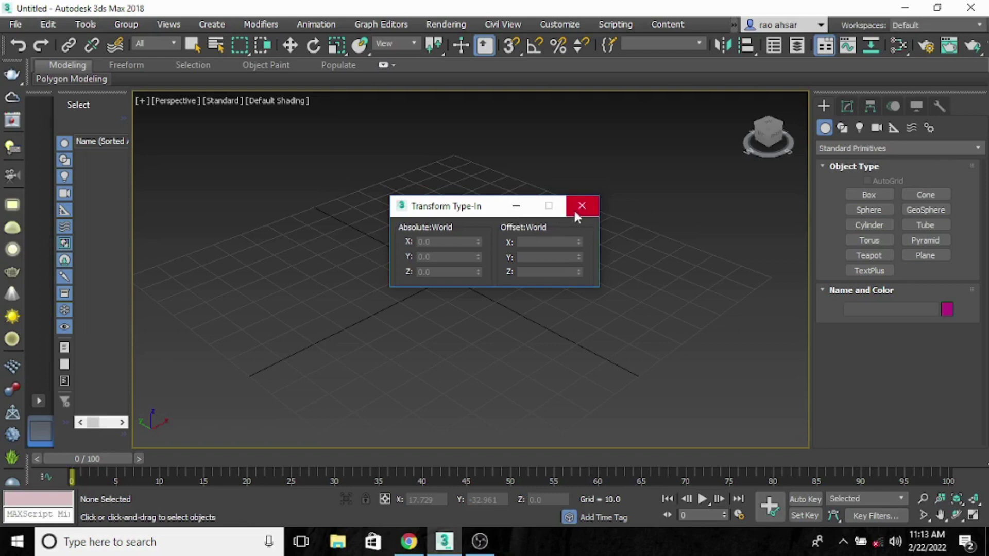
Close the Transform Type-In dialog and create a box about 39.6 long, 40.2 wide and 13.6 high near the grid centre
{"action": "left_click", "coordinate": [580, 206]}
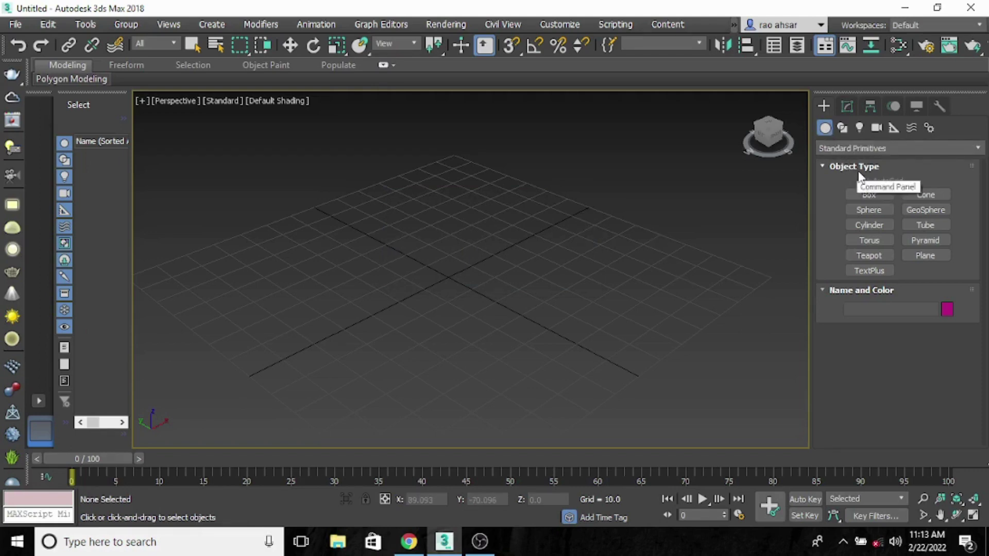
{"action": "left_click", "coordinate": [872, 194]}
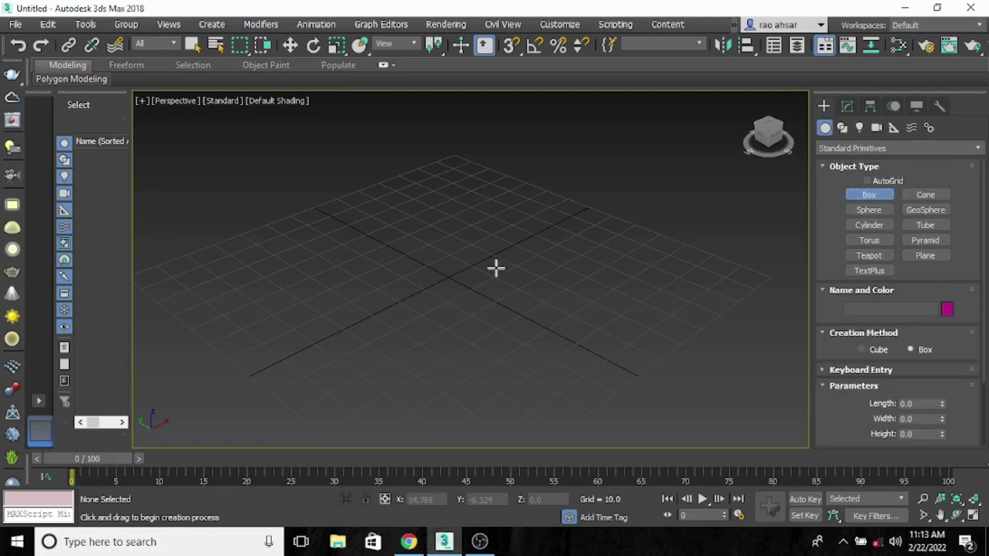
{"action": "left_click_drag", "start_coordinate": [428, 327], "coordinate": [435, 235]}
{"action": "left_click", "coordinate": [436, 217]}
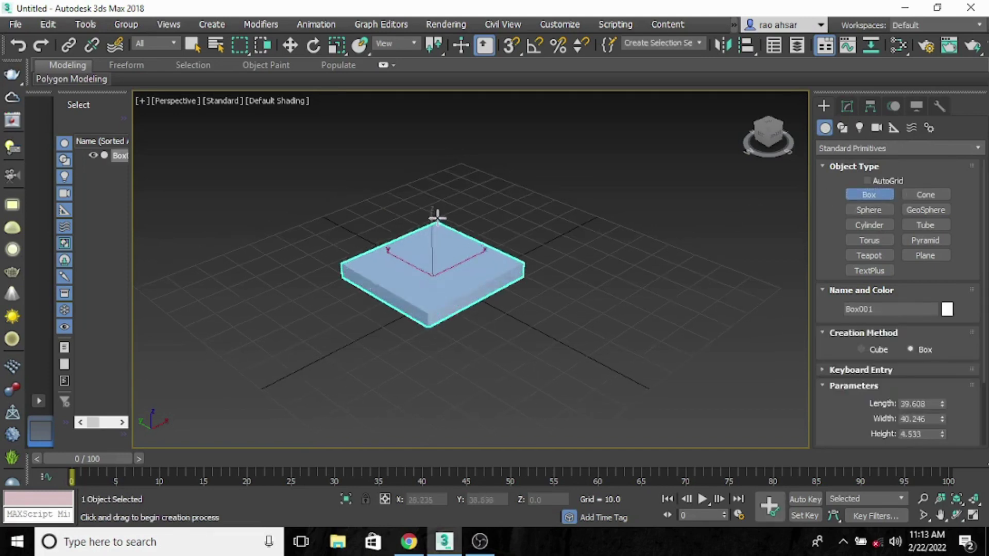
{"action": "left_click", "coordinate": [439, 189]}
{"action": "middle_click_drag", "start_coordinate": [452, 289], "coordinate": [468, 302]}
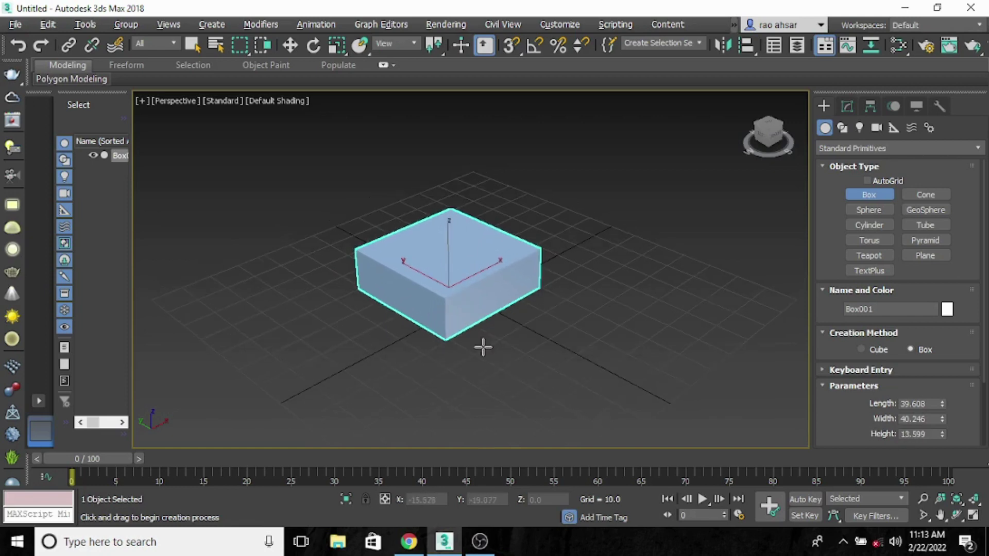
{"action": "middle_click_drag", "start_coordinate": [483, 347], "coordinate": [516, 372], "text": "alt"}
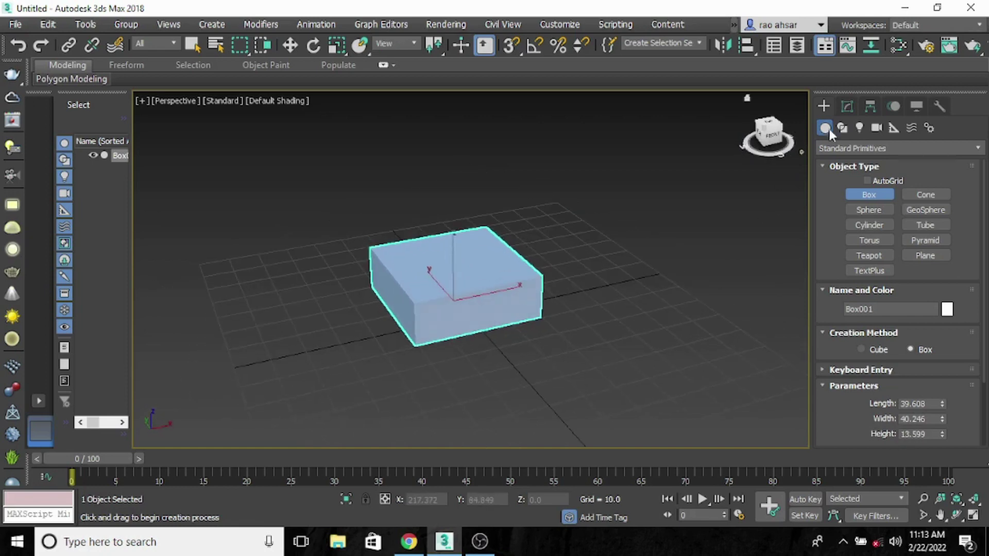
{"action": "left_click", "coordinate": [848, 106]}
{"action": "left_click", "coordinate": [824, 106]}
{"action": "middle_click_drag", "start_coordinate": [563, 218], "coordinate": [533, 326], "text": "alt"}
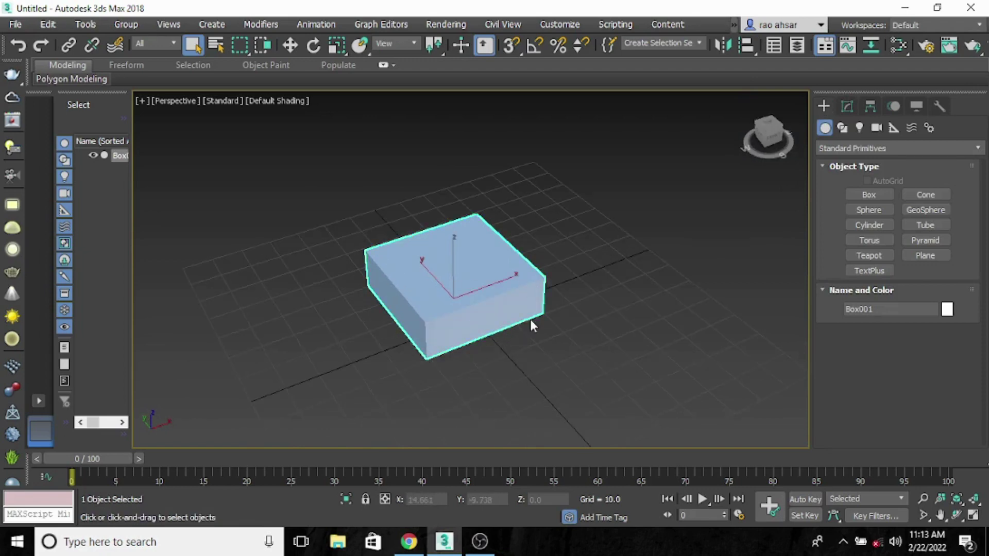
Set the box as a MassFX static rigid body
{"action": "left_click", "coordinate": [325, 25]}
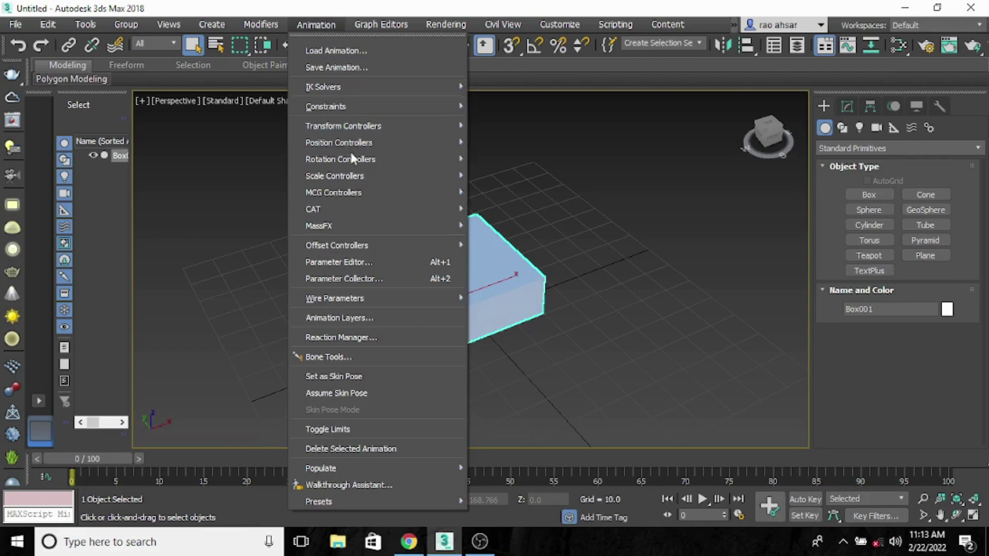
{"action": "mouse_move", "coordinate": [379, 227]}
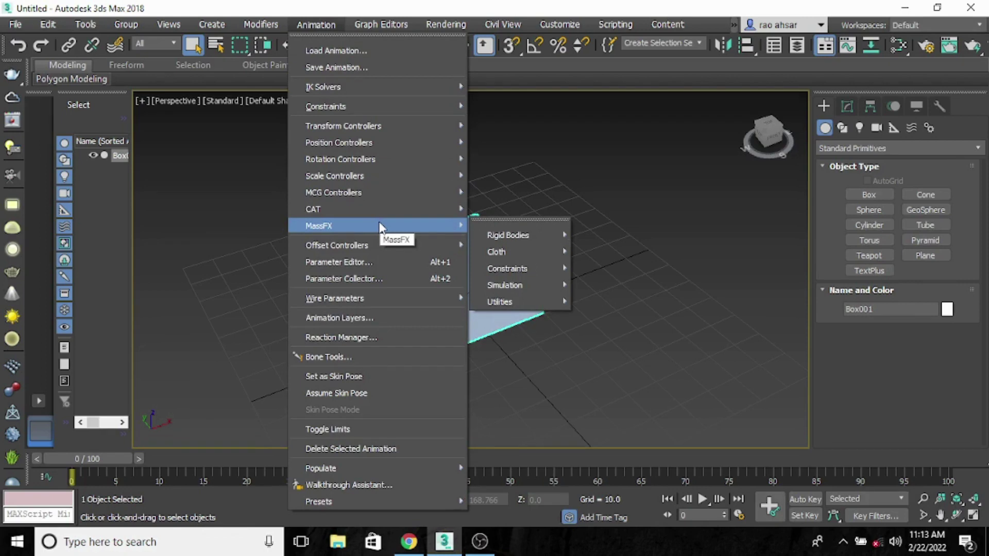
{"action": "mouse_move", "coordinate": [511, 240]}
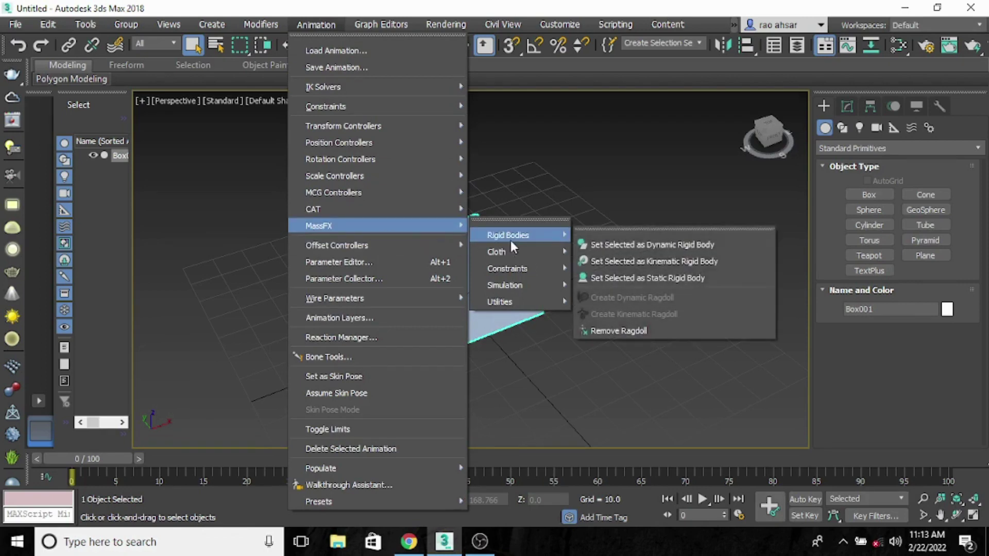
{"action": "left_click", "coordinate": [659, 278]}
{"action": "middle_click_drag", "start_coordinate": [531, 273], "coordinate": [549, 286], "text": "alt"}
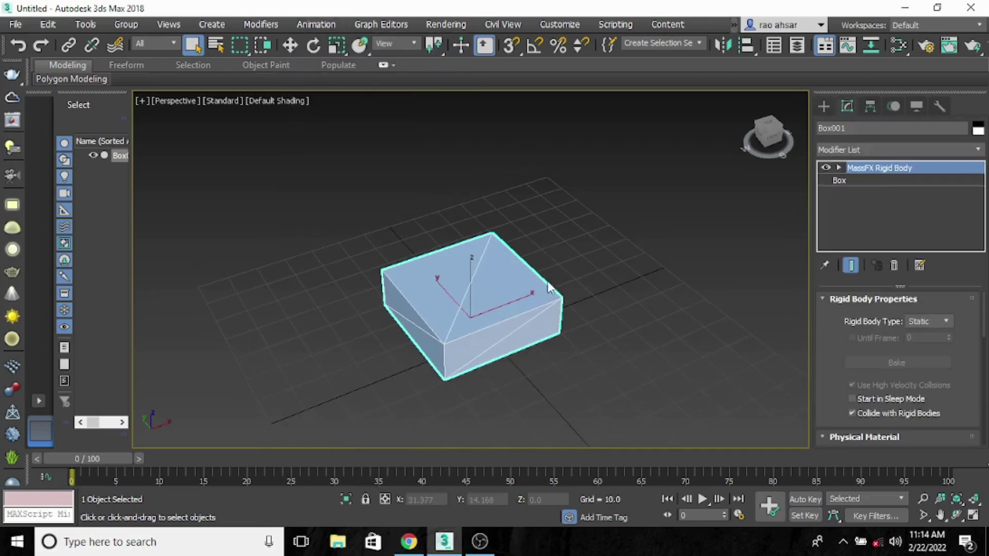
Draw a plane about 227 long and 249 wide around the box in the Top view
{"action": "left_click", "coordinate": [822, 107]}
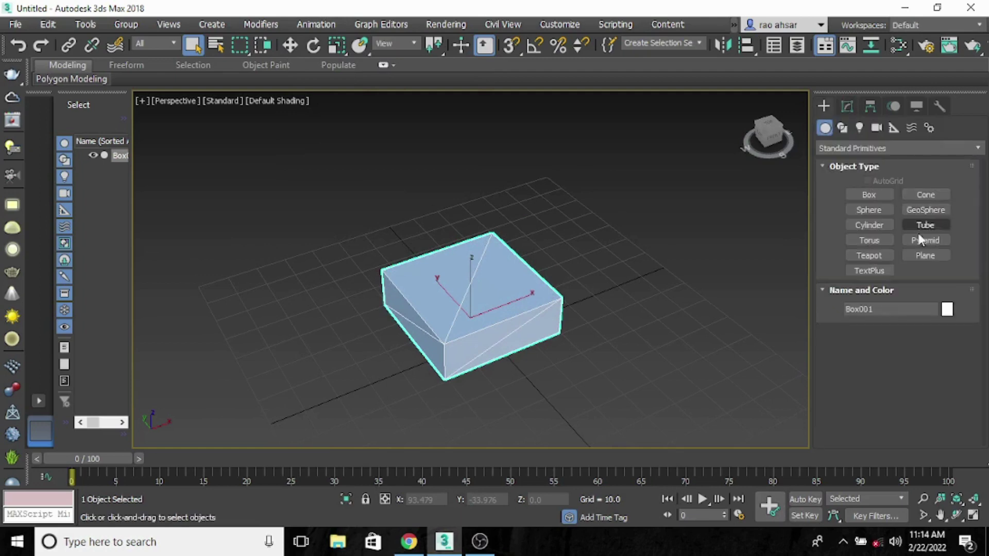
{"action": "left_click", "coordinate": [926, 256]}
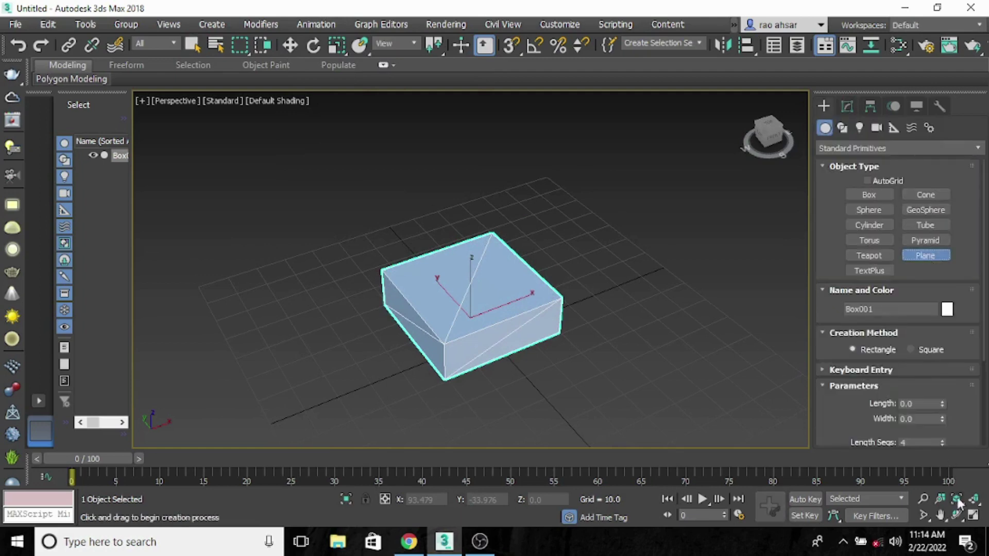
{"action": "left_click", "coordinate": [974, 515]}
{"action": "mouse_move", "coordinate": [333, 209]}
{"action": "middle_mouse_down"}
{"action": "mouse_move", "coordinate": [353, 239]}
{"action": "mouse_move", "coordinate": [346, 194]}
{"action": "middle_mouse_up"}
{"action": "scroll", "coordinate": [342, 225], "scroll_direction": "down", "scroll_amount": 3}
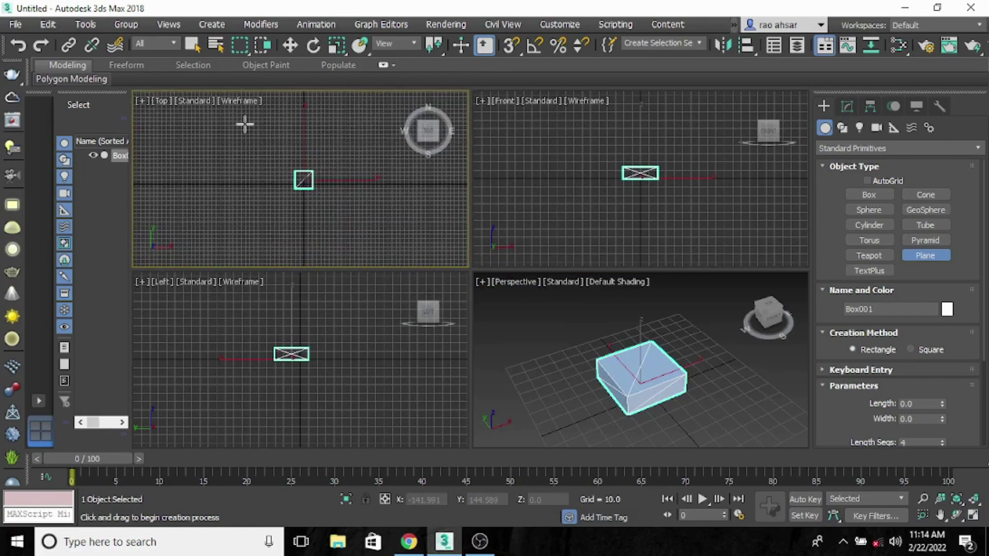
{"action": "left_click_drag", "start_coordinate": [244, 123], "coordinate": [350, 220]}
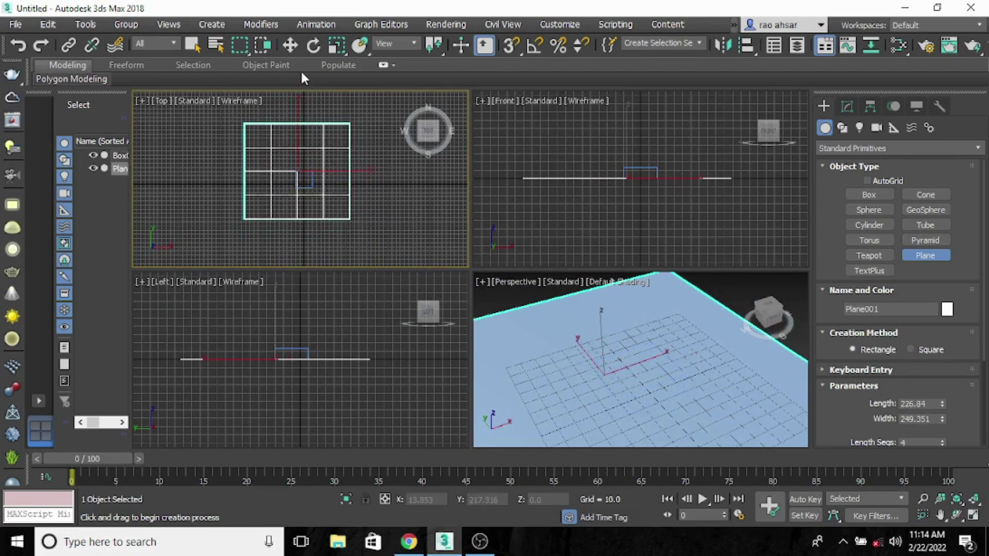
Move the plane along X and Y in the Top view to about X 18.2, Y 14.7, roughly centred on the box
{"action": "left_click", "coordinate": [288, 46]}
{"action": "left_click_drag", "start_coordinate": [346, 172], "coordinate": [361, 172]}
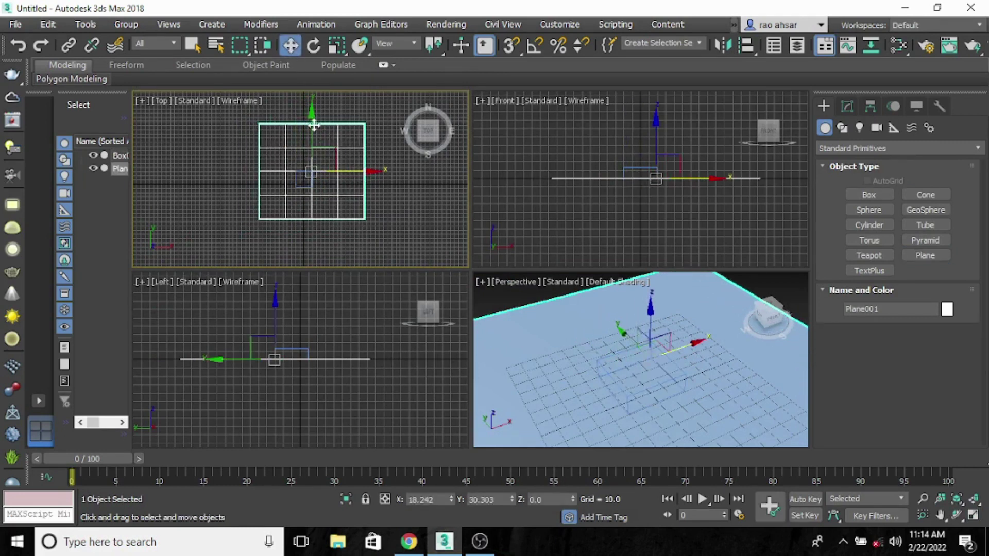
{"action": "left_click_drag", "start_coordinate": [314, 125], "coordinate": [313, 132]}
{"action": "scroll", "coordinate": [589, 322], "scroll_direction": "down", "scroll_amount": 5}
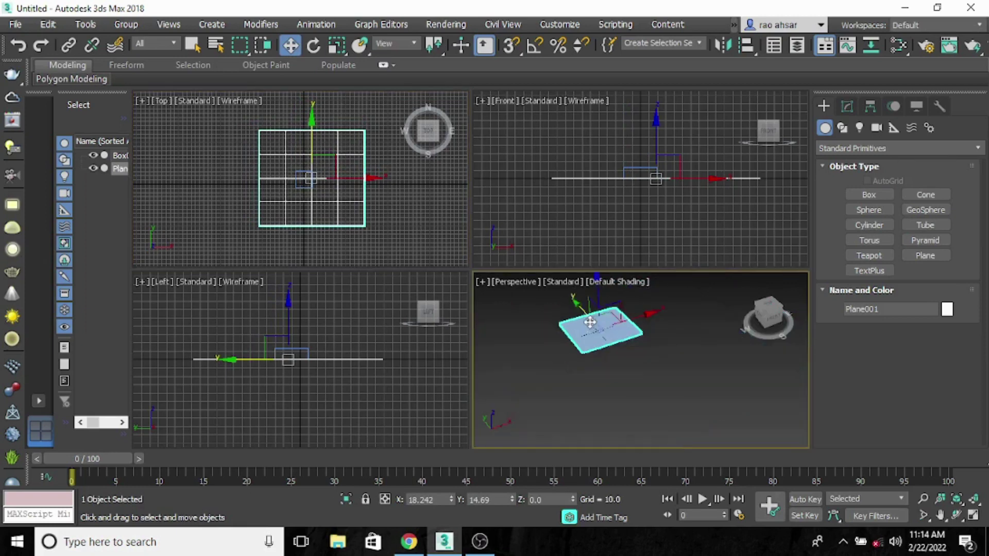
{"action": "scroll", "coordinate": [607, 356], "scroll_direction": "up", "scroll_amount": 5}
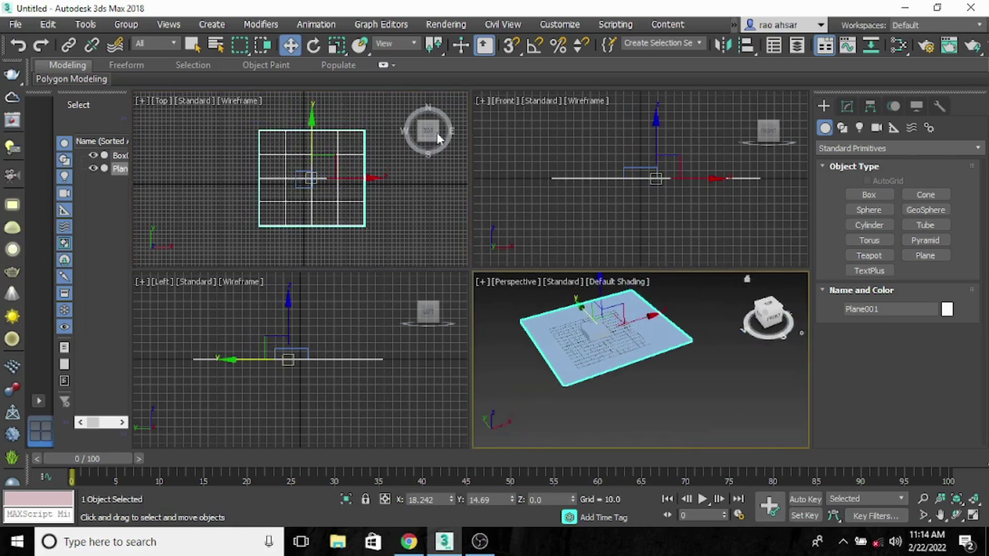
Scale the plane down to about 83% in X and 85% in Y
{"action": "left_click", "coordinate": [336, 46]}
{"action": "left_click", "coordinate": [371, 180]}
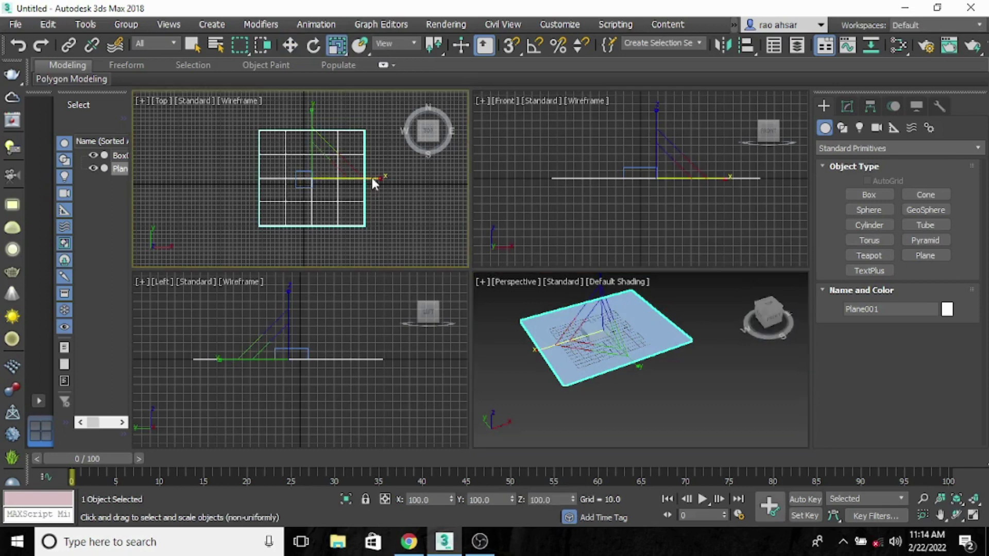
{"action": "left_click_drag", "start_coordinate": [371, 180], "coordinate": [359, 181]}
{"action": "left_click_drag", "start_coordinate": [311, 121], "coordinate": [311, 137]}
Set the plane's length segments and width segments to 20 each
{"action": "left_click", "coordinate": [848, 107]}
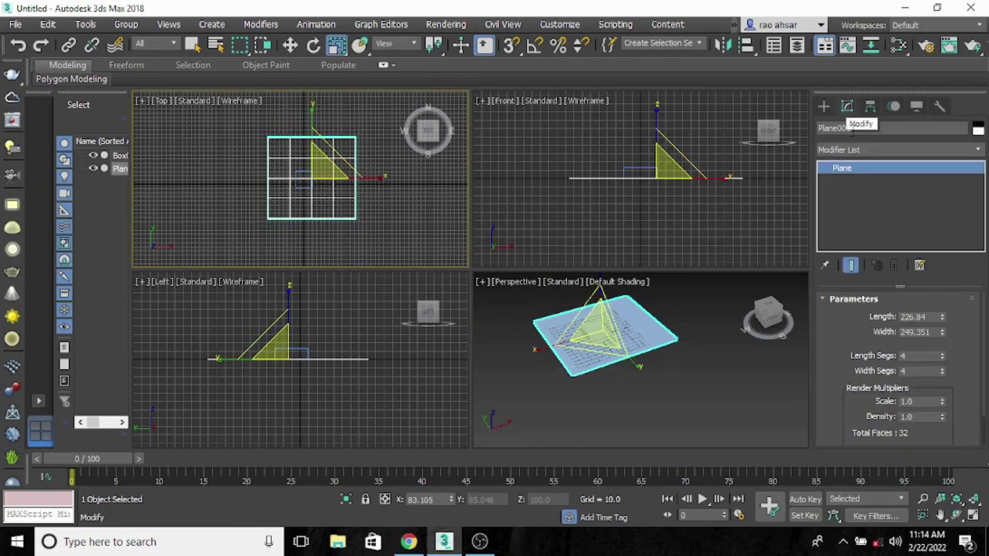
{"action": "double_click", "coordinate": [923, 357]}
{"action": "type", "text": "2"}
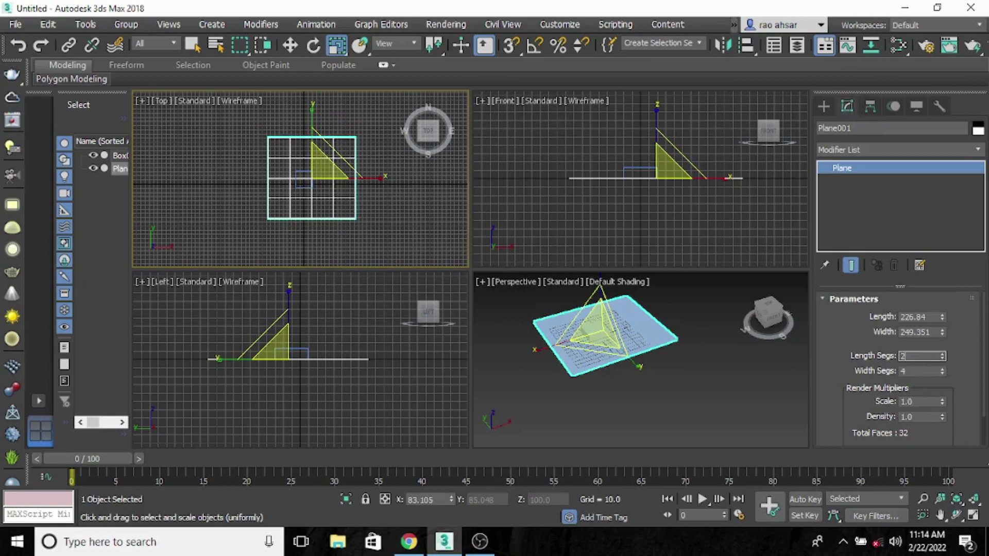
{"action": "type", "text": "0"}
{"action": "key", "text": "Tab"}
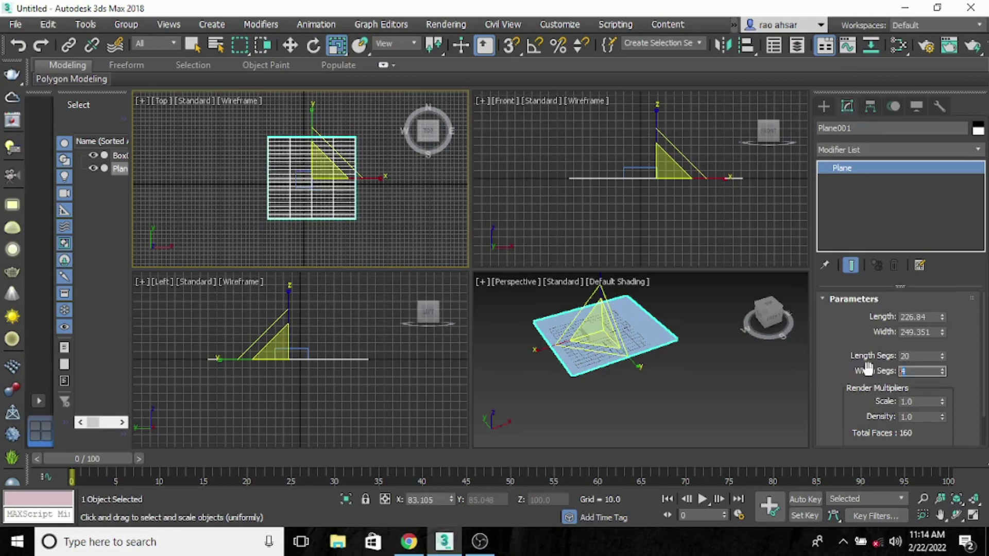
{"action": "type", "text": "20"}
{"action": "key", "text": "Return"}
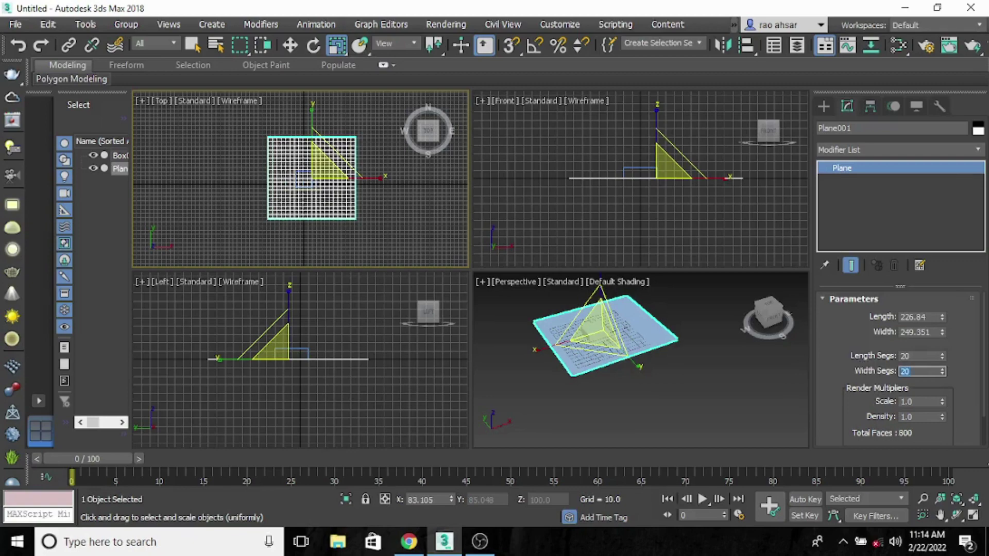
Raise the plane vertically by about 44 units in the Front view so it floats above the box
{"action": "scroll", "coordinate": [330, 200], "scroll_direction": "up", "scroll_amount": 5}
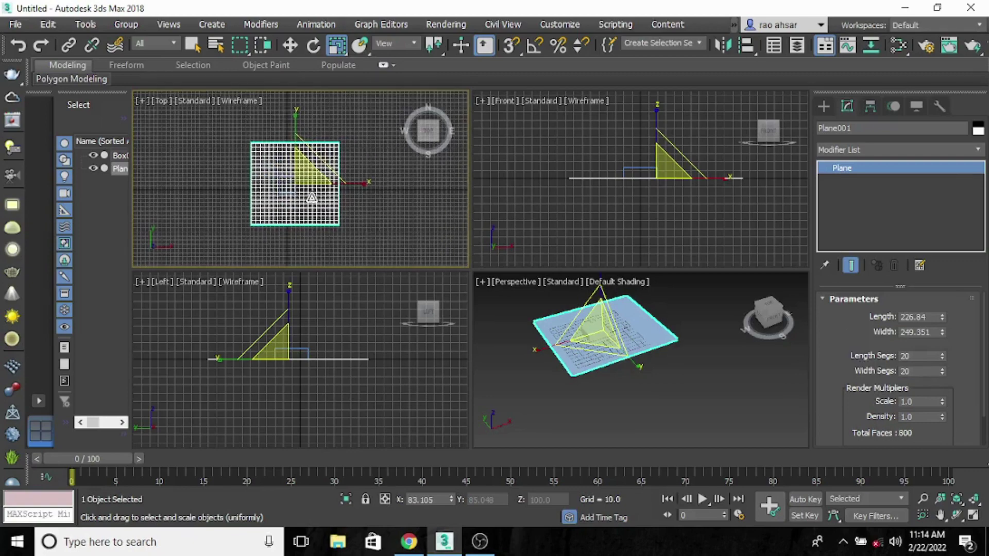
{"action": "middle_click_drag", "start_coordinate": [282, 188], "coordinate": [357, 220]}
{"action": "scroll", "coordinate": [327, 195], "scroll_direction": "down", "scroll_amount": 3}
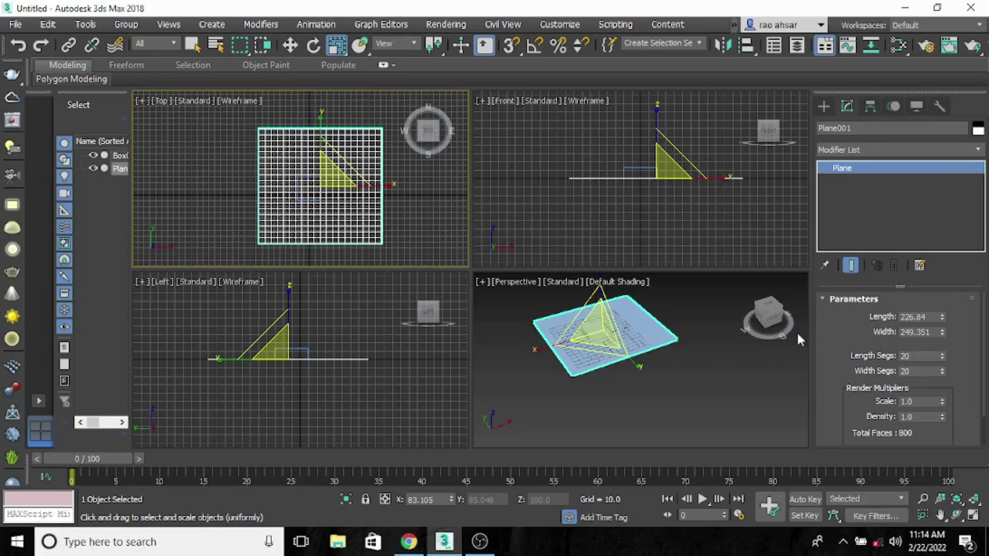
{"action": "middle_click_drag", "start_coordinate": [660, 364], "coordinate": [661, 393]}
{"action": "left_click", "coordinate": [292, 44]}
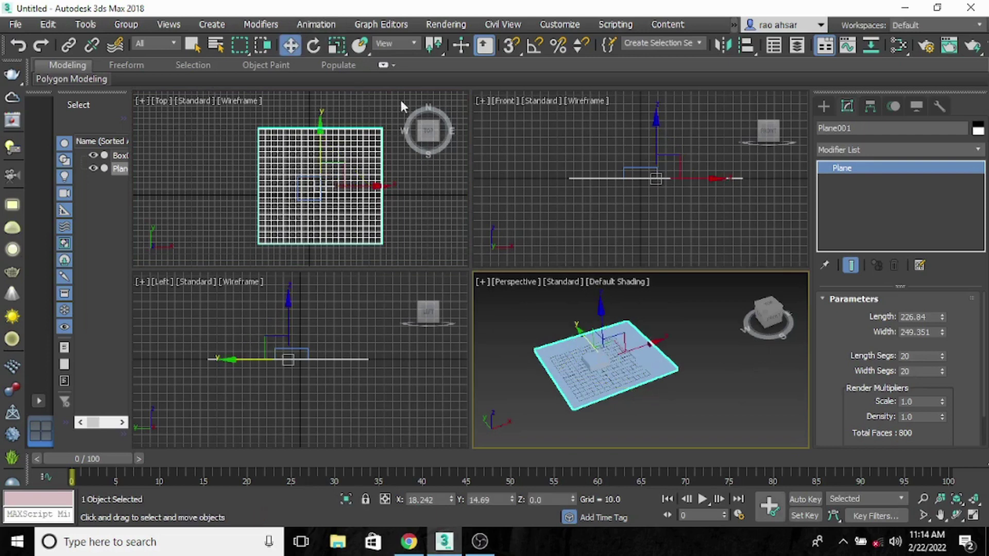
{"action": "middle_click_drag", "start_coordinate": [620, 190], "coordinate": [620, 216]}
{"action": "middle_click_drag", "start_coordinate": [654, 171], "coordinate": [641, 181]}
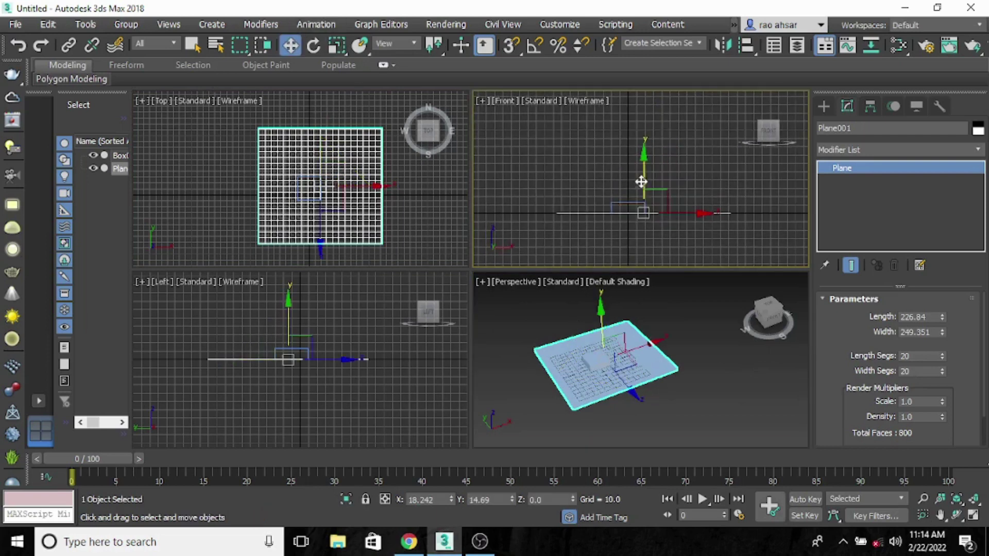
{"action": "left_click_drag", "start_coordinate": [644, 177], "coordinate": [643, 142]}
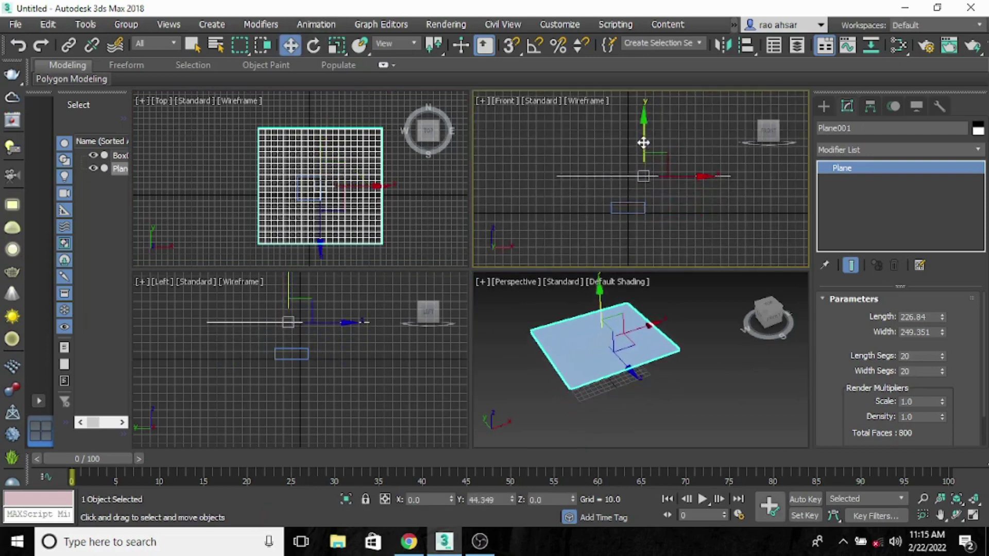
Scale the raised plane down further along X and Y to roughly half its originally drawn length and width
{"action": "middle_click_drag", "start_coordinate": [663, 348], "coordinate": [646, 407], "text": "alt"}
{"action": "scroll", "coordinate": [644, 356], "scroll_direction": "up", "scroll_amount": 4}
{"action": "middle_click_drag", "start_coordinate": [378, 195], "coordinate": [365, 199]}
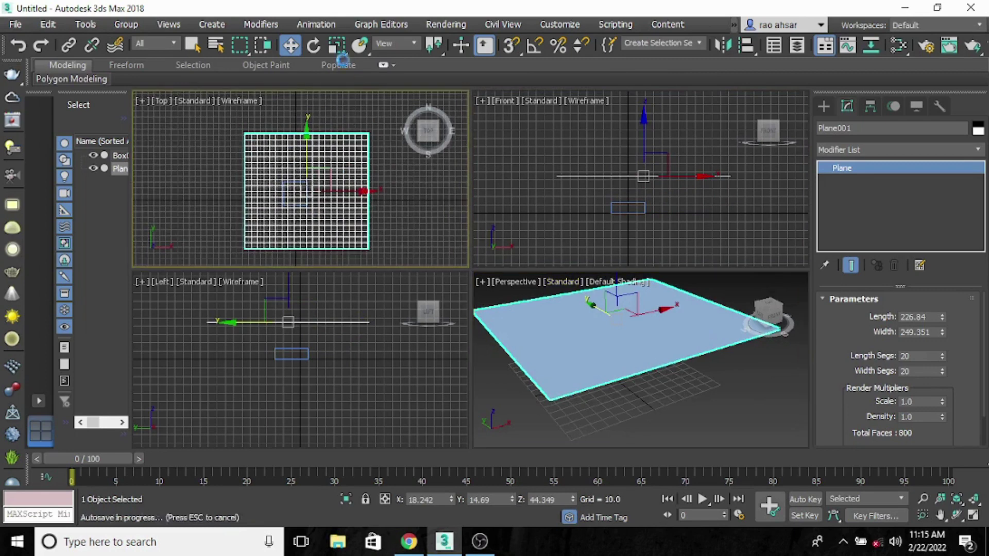
{"action": "left_click", "coordinate": [337, 45]}
{"action": "left_click_drag", "start_coordinate": [372, 194], "coordinate": [350, 189]}
{"action": "left_click_drag", "start_coordinate": [307, 142], "coordinate": [312, 166]}
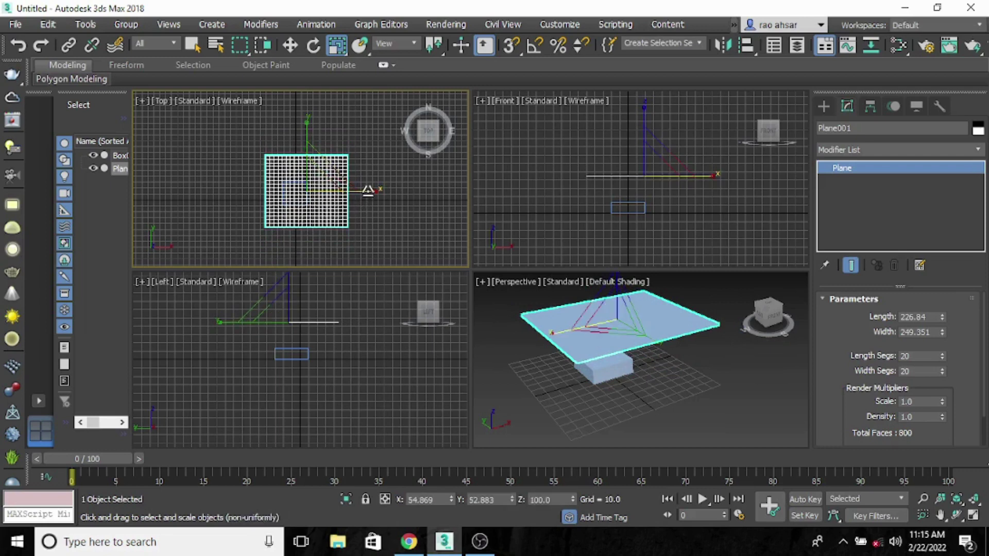
{"action": "left_click_drag", "start_coordinate": [367, 190], "coordinate": [361, 191]}
{"action": "left_click_drag", "start_coordinate": [309, 138], "coordinate": [309, 141]}
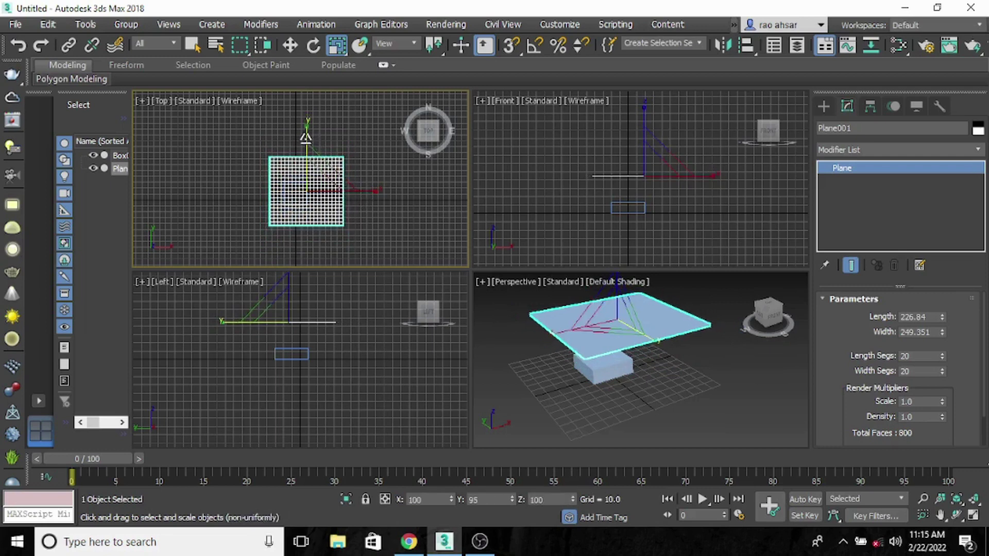
Apply a MassFX mCloth modifier to the plane above the box
{"action": "left_click", "coordinate": [291, 45]}
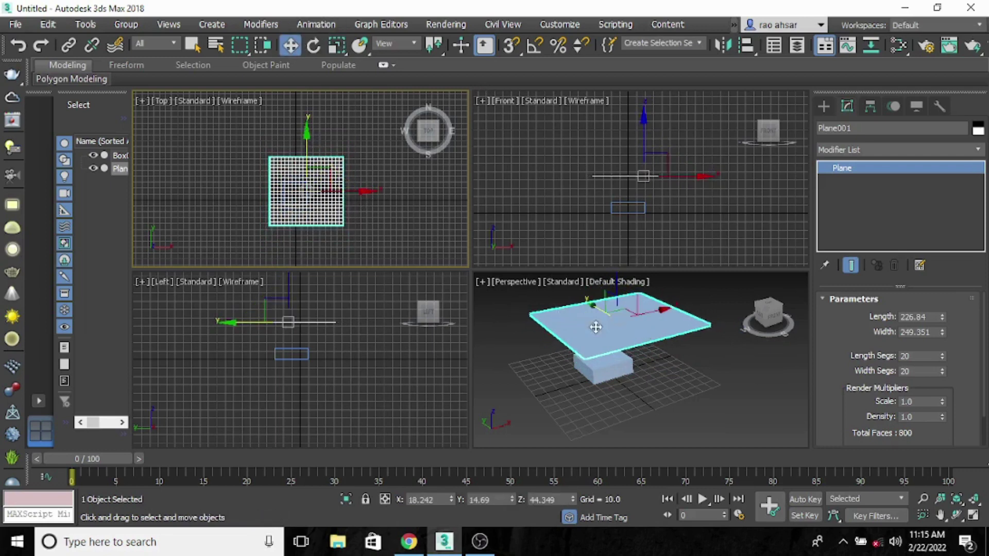
{"action": "mouse_move", "coordinate": [668, 375]}
{"action": "middle_mouse_down", "text": "alt"}
{"action": "mouse_move", "coordinate": [640, 392]}
{"action": "mouse_move", "coordinate": [663, 370]}
{"action": "mouse_move", "coordinate": [674, 381]}
{"action": "middle_mouse_up", "text": "alt"}
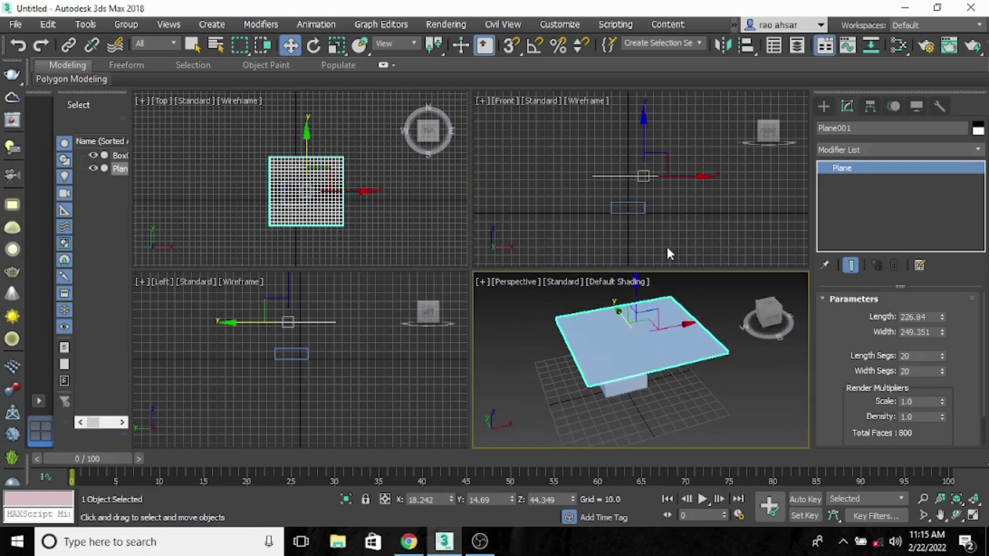
{"action": "middle_click_drag", "start_coordinate": [666, 222], "coordinate": [659, 232]}
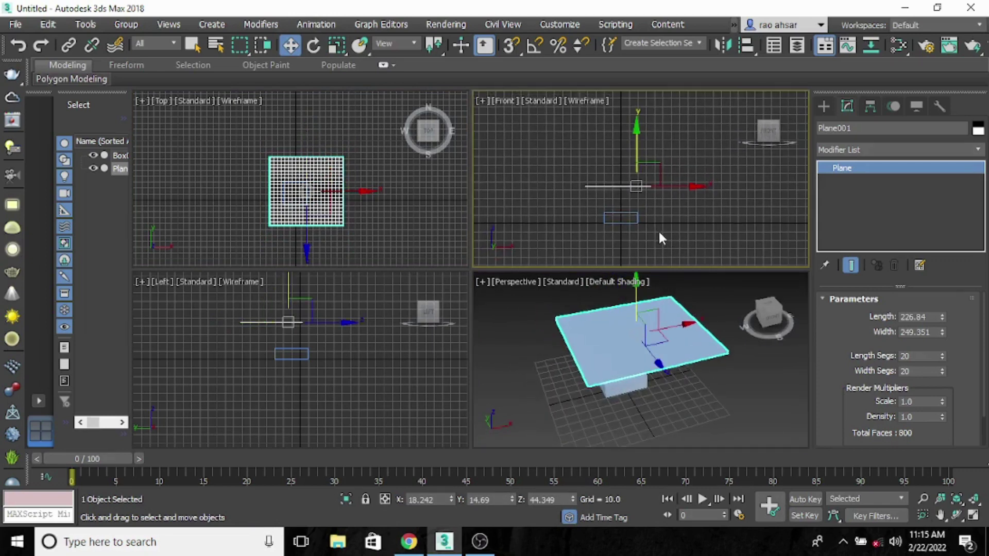
{"action": "left_click", "coordinate": [313, 24]}
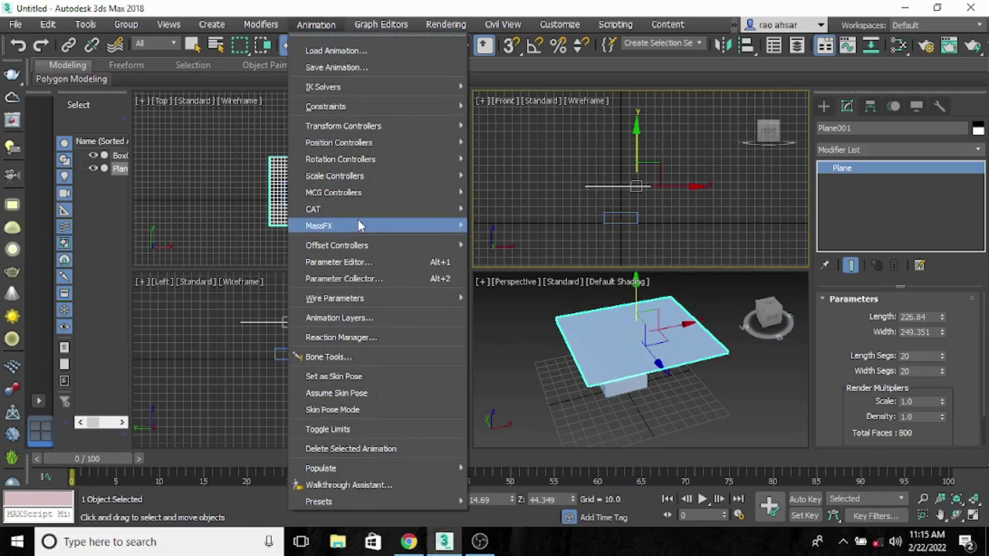
{"action": "mouse_move", "coordinate": [357, 225]}
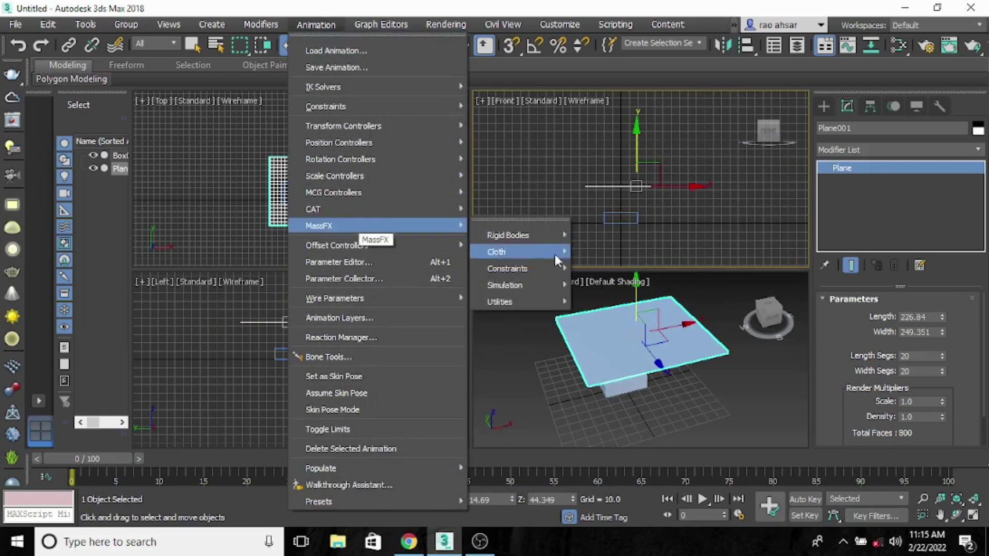
{"action": "mouse_move", "coordinate": [550, 253]}
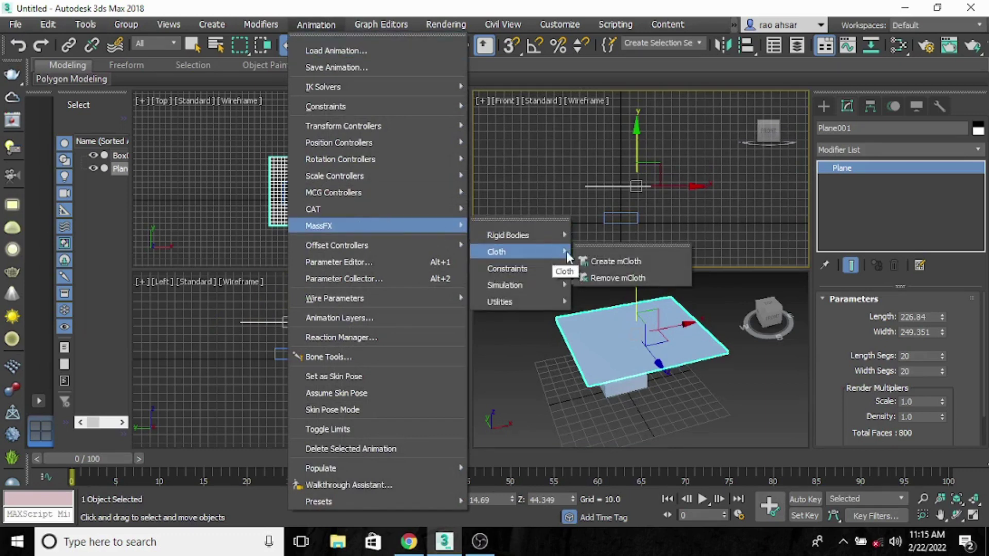
{"action": "left_click", "coordinate": [624, 262]}
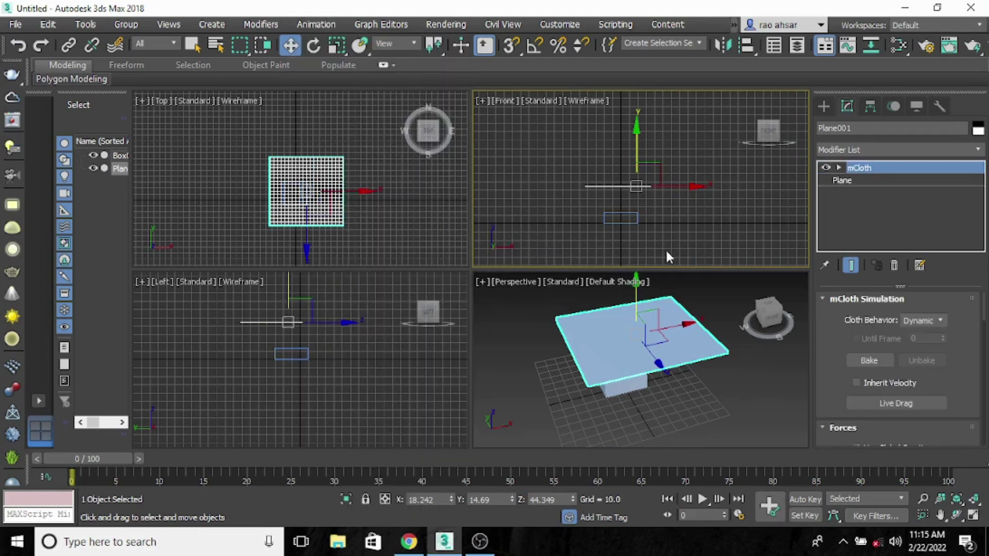
Play the MassFX simulation so the cloth plane falls onto the box
{"action": "middle_click_drag", "start_coordinate": [647, 359], "coordinate": [678, 370]}
{"action": "scroll", "coordinate": [639, 371], "scroll_direction": "up", "scroll_amount": 3}
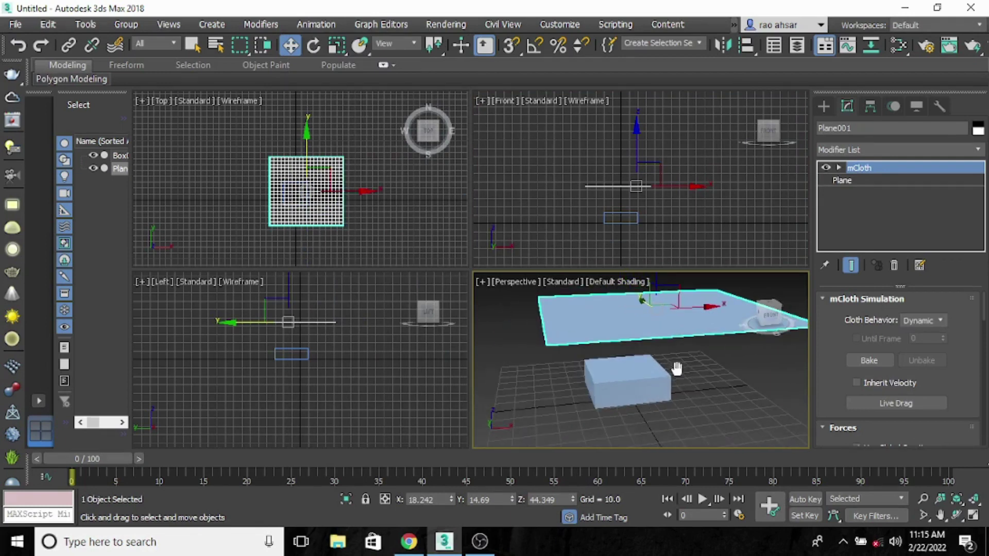
{"action": "left_click", "coordinate": [316, 25]}
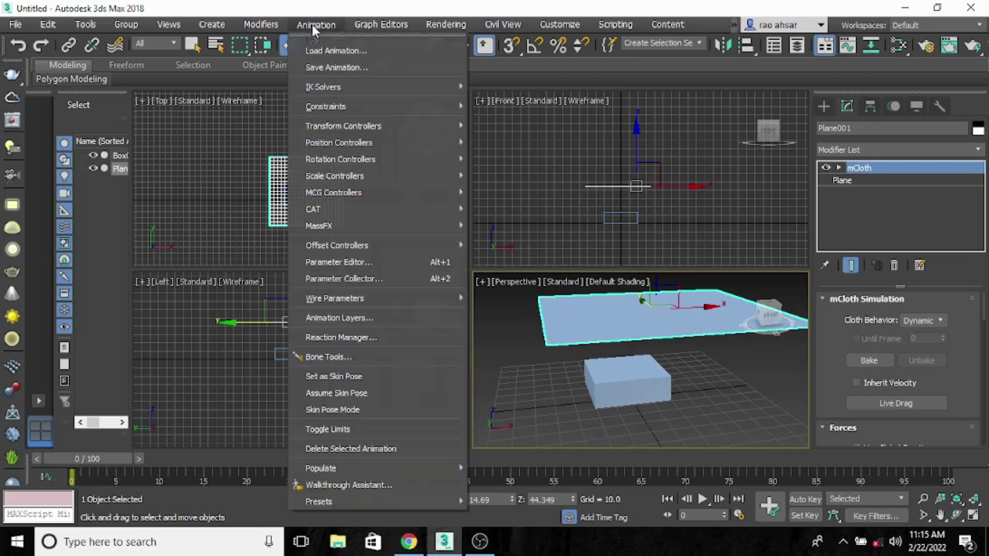
{"action": "mouse_move", "coordinate": [362, 225]}
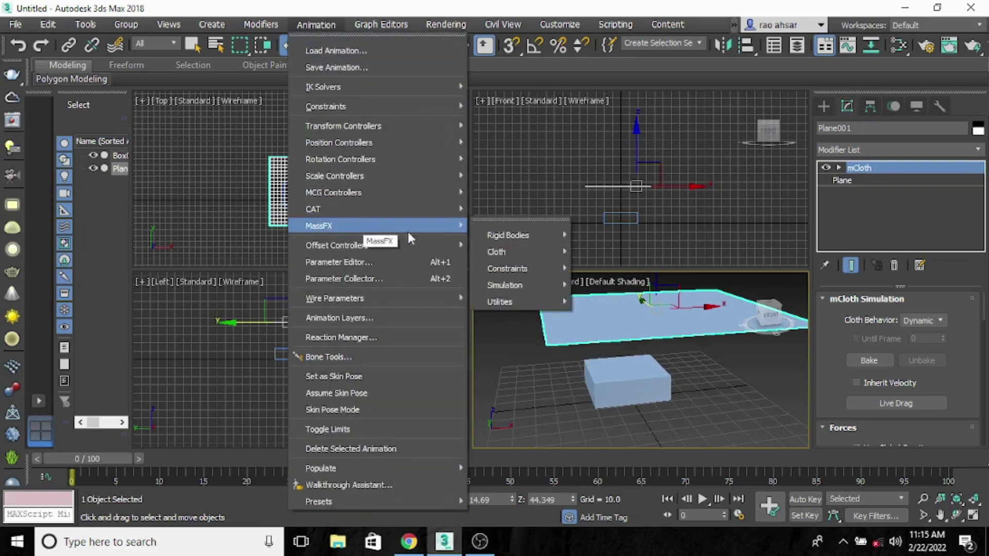
{"action": "mouse_move", "coordinate": [528, 283]}
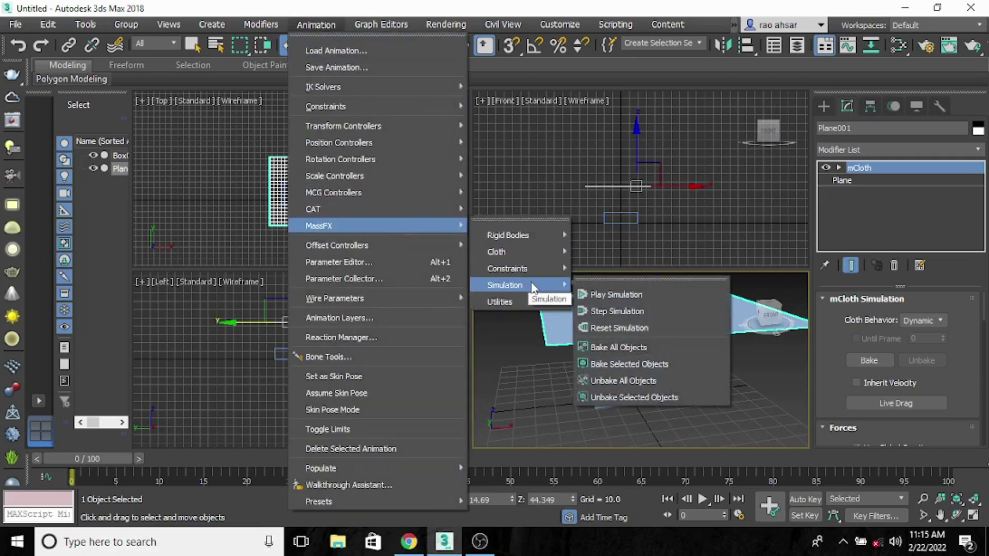
{"action": "left_click", "coordinate": [652, 295]}
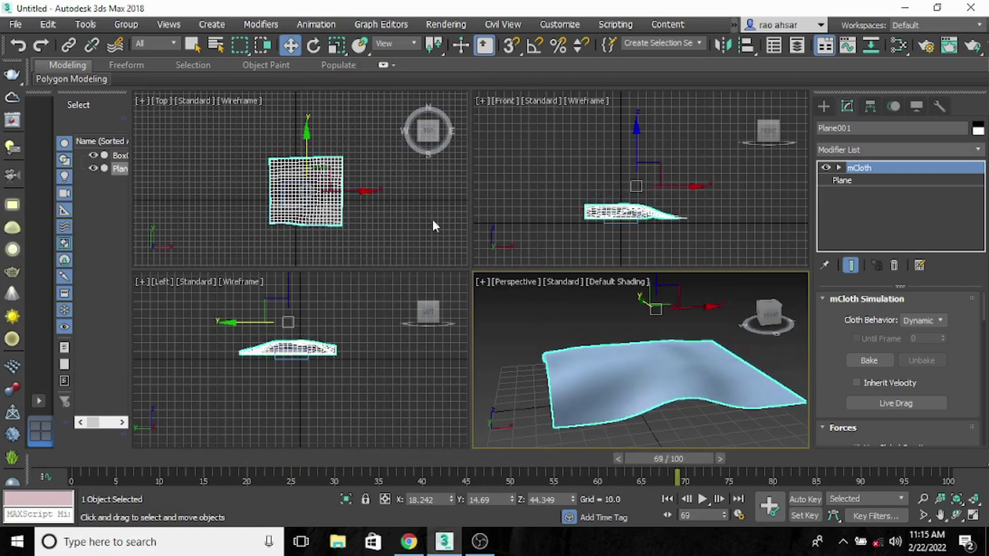
Examine how the simulated cloth lies over the box in the Front view and from several angles in an enlarged Perspective view
{"action": "scroll", "coordinate": [614, 239], "scroll_direction": "up", "scroll_amount": 5}
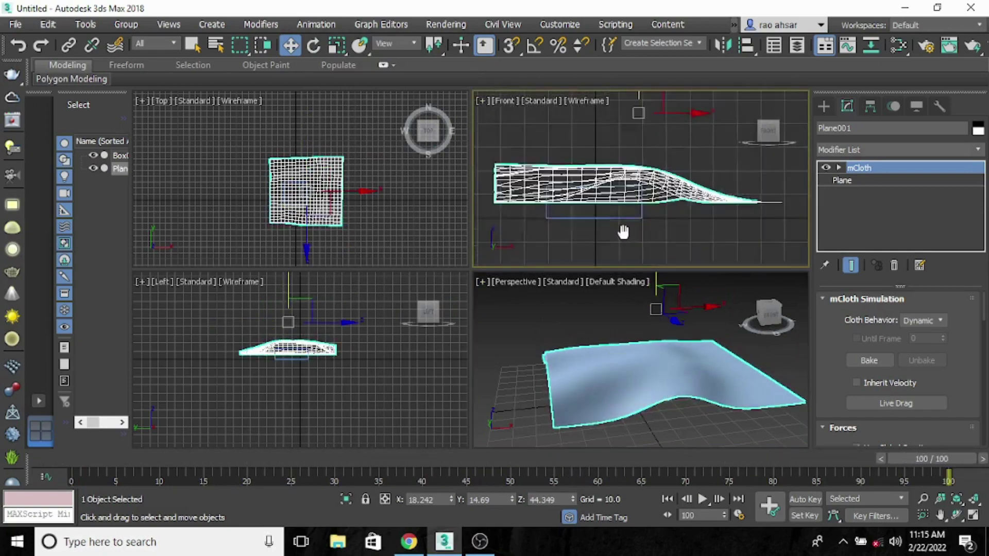
{"action": "scroll", "coordinate": [634, 240], "scroll_direction": "up", "scroll_amount": 2}
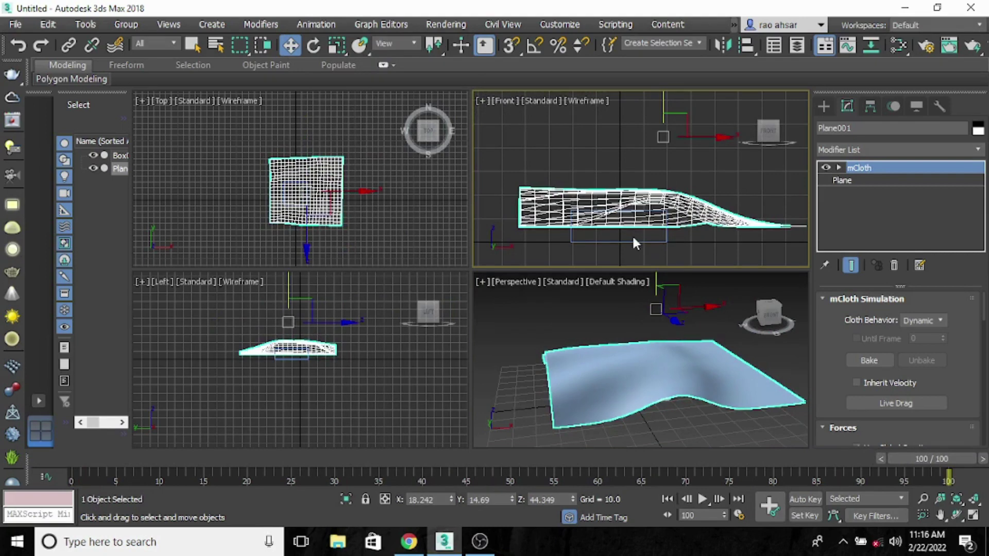
{"action": "middle_click_drag", "start_coordinate": [640, 364], "coordinate": [620, 359]}
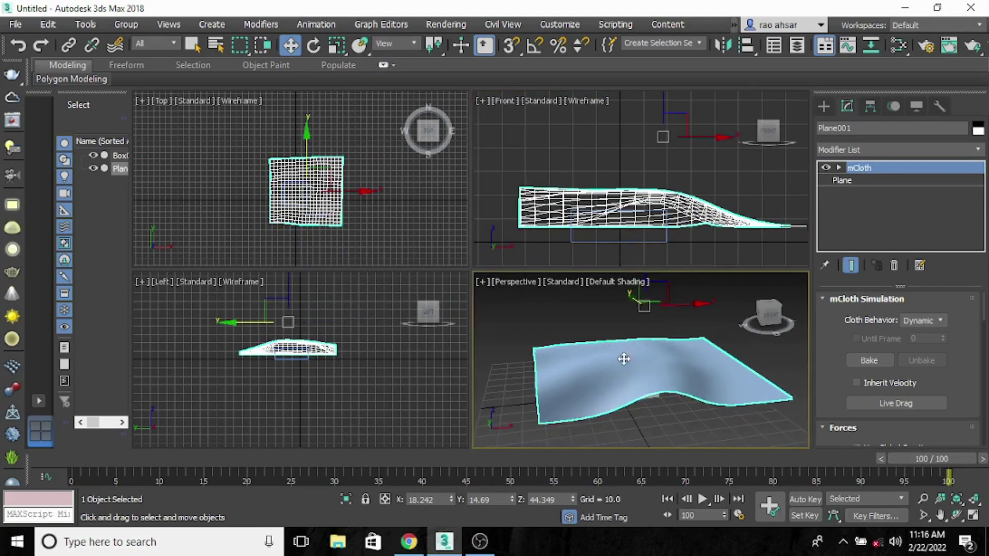
{"action": "middle_click_drag", "start_coordinate": [676, 380], "coordinate": [677, 378]}
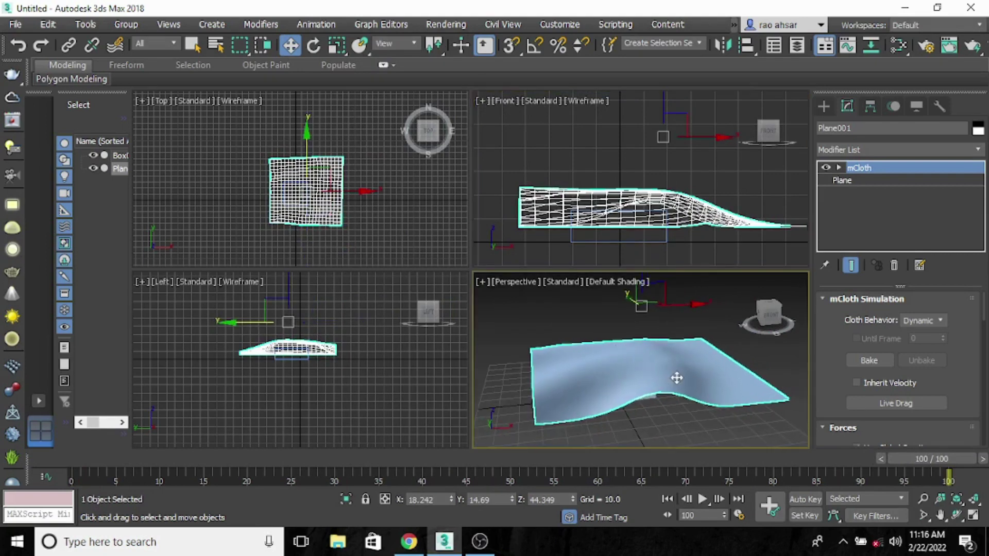
{"action": "left_click", "coordinate": [975, 515]}
{"action": "scroll", "coordinate": [572, 286], "scroll_direction": "up", "scroll_amount": 5}
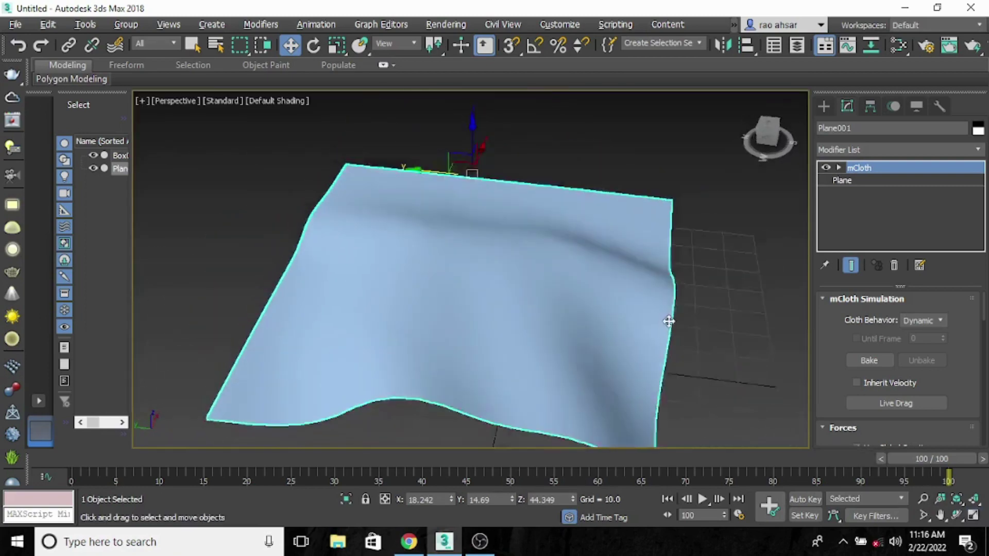
{"action": "middle_click_drag", "start_coordinate": [669, 321], "coordinate": [585, 319], "text": "alt"}
{"action": "scroll", "coordinate": [573, 329], "scroll_direction": "down", "scroll_amount": 5}
{"action": "middle_click_drag", "start_coordinate": [648, 368], "coordinate": [611, 348], "text": "alt"}
{"action": "middle_click_drag", "start_coordinate": [558, 291], "coordinate": [572, 300]}
{"action": "middle_click_drag", "start_coordinate": [530, 340], "coordinate": [580, 351], "text": "alt"}
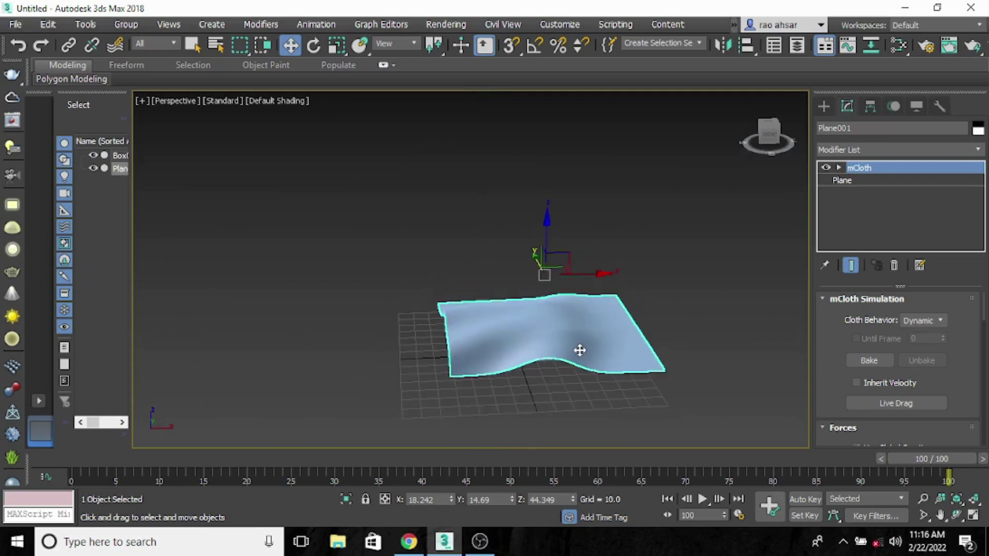
{"action": "middle_click_drag", "start_coordinate": [643, 330], "coordinate": [623, 339]}
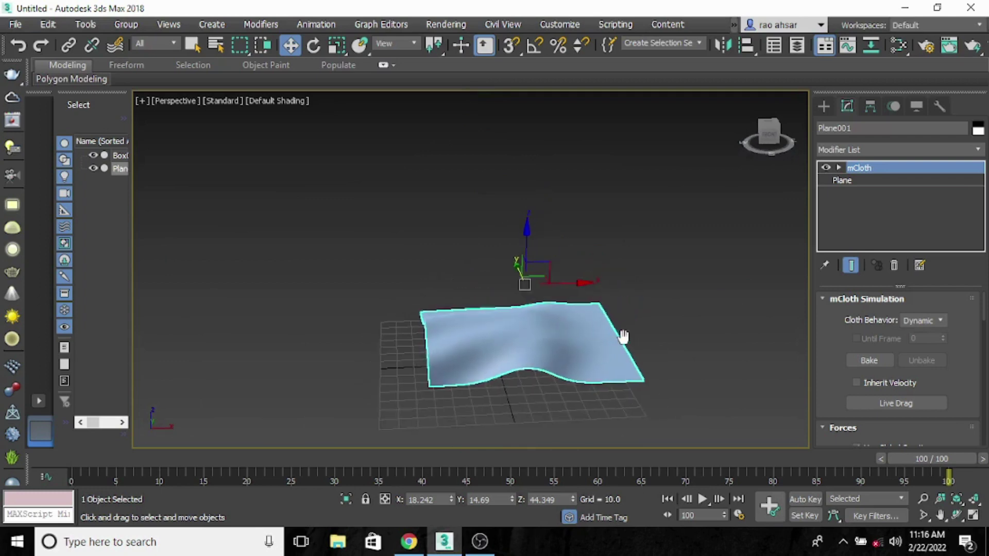
{"action": "middle_click_drag", "start_coordinate": [758, 200], "coordinate": [750, 202]}
{"action": "left_click", "coordinate": [823, 106]}
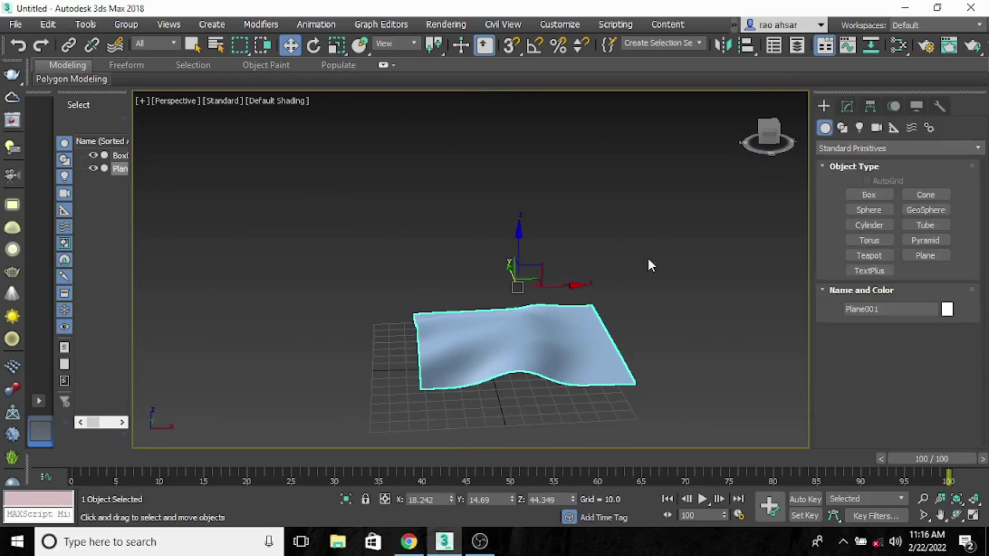
{"action": "left_click", "coordinate": [407, 321]}
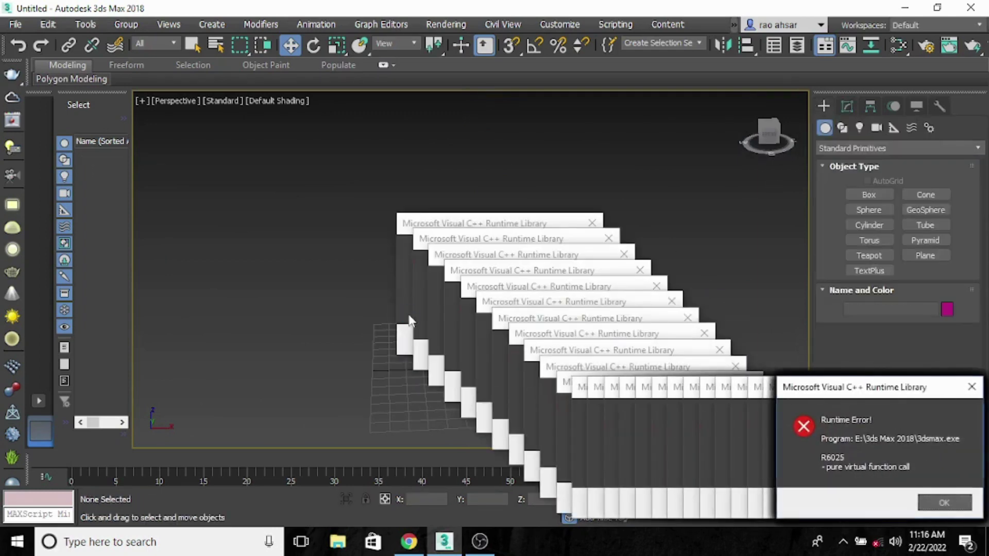
{"action": "left_click", "coordinate": [479, 541]}
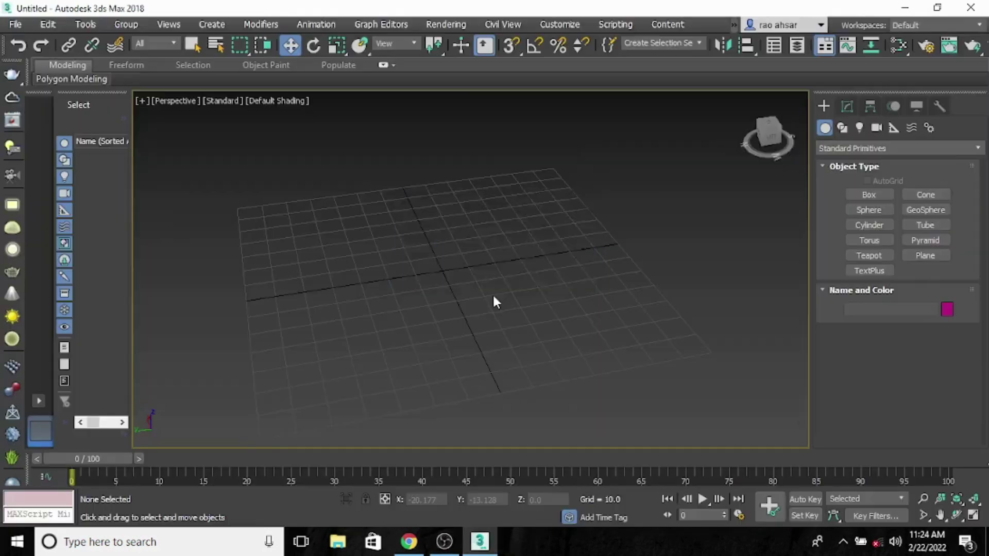
{"action": "key", "text": "F12"}
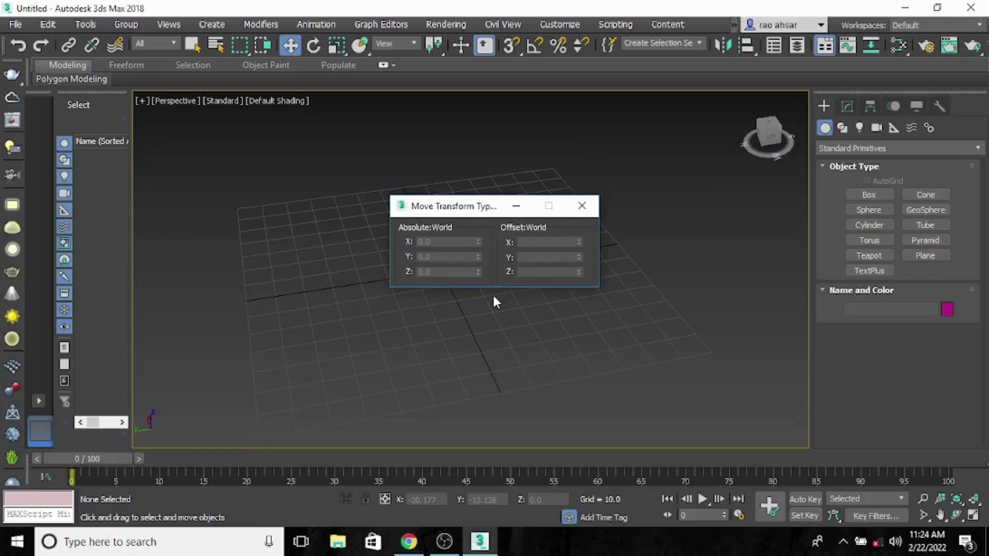
{"action": "left_click", "coordinate": [582, 207]}
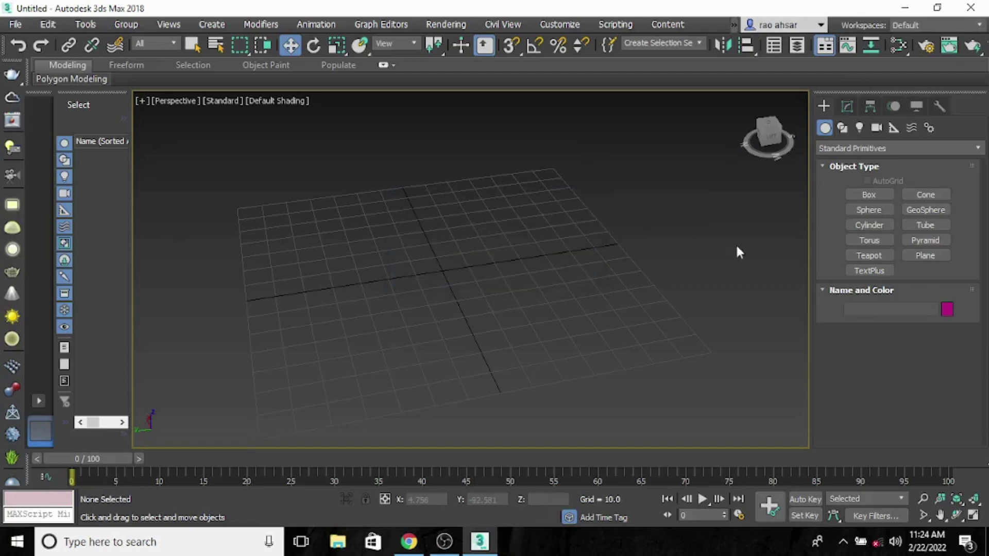
Create a sphere with a radius of about 27.5 near the grid centre and raise it to about 22.6 in Z
{"action": "left_click", "coordinate": [875, 209]}
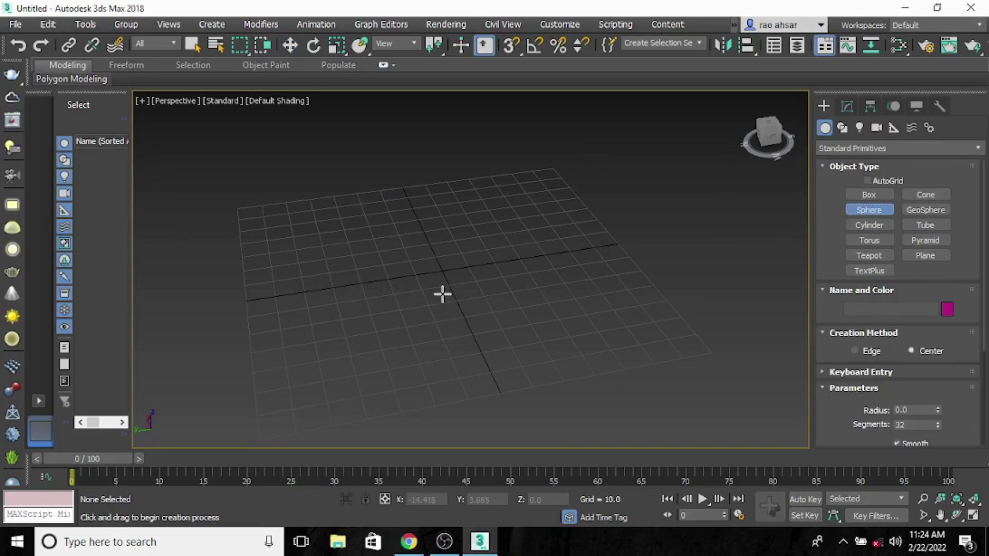
{"action": "left_click_drag", "start_coordinate": [442, 294], "coordinate": [454, 252]}
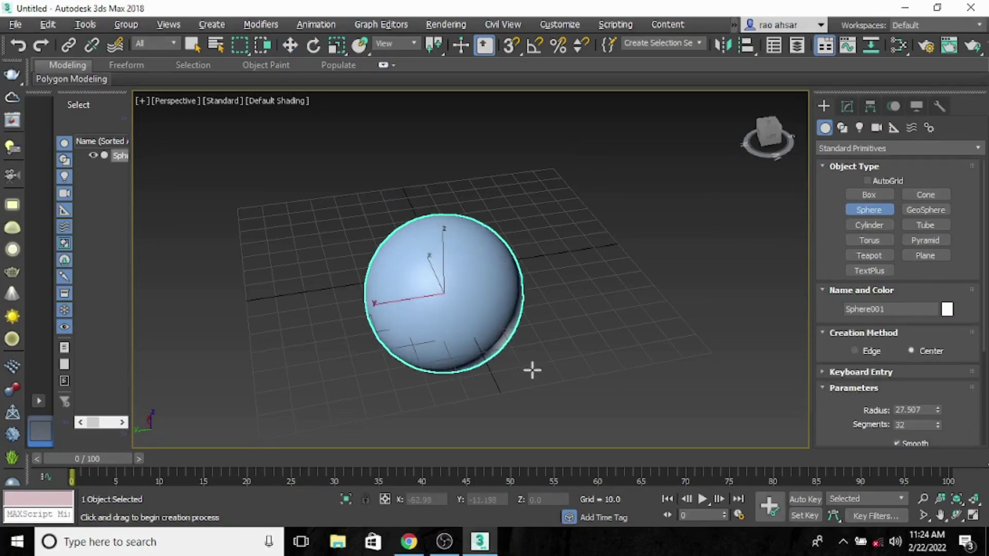
{"action": "middle_click_drag", "start_coordinate": [532, 369], "coordinate": [406, 157], "text": "alt"}
{"action": "left_click", "coordinate": [291, 48]}
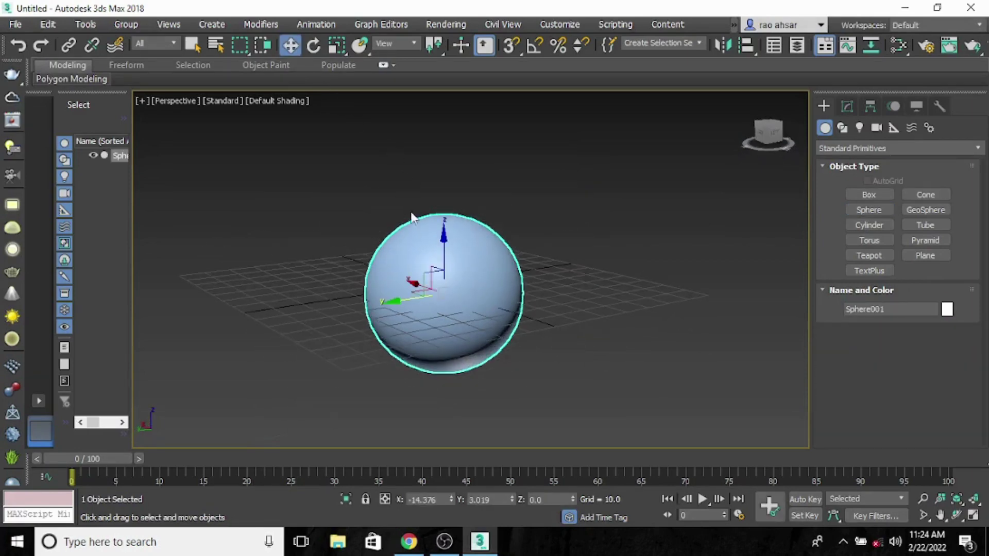
{"action": "left_click_drag", "start_coordinate": [444, 242], "coordinate": [449, 177]}
{"action": "middle_click_drag", "start_coordinate": [554, 270], "coordinate": [541, 298], "text": "alt"}
{"action": "middle_click_drag", "start_coordinate": [571, 243], "coordinate": [557, 282]}
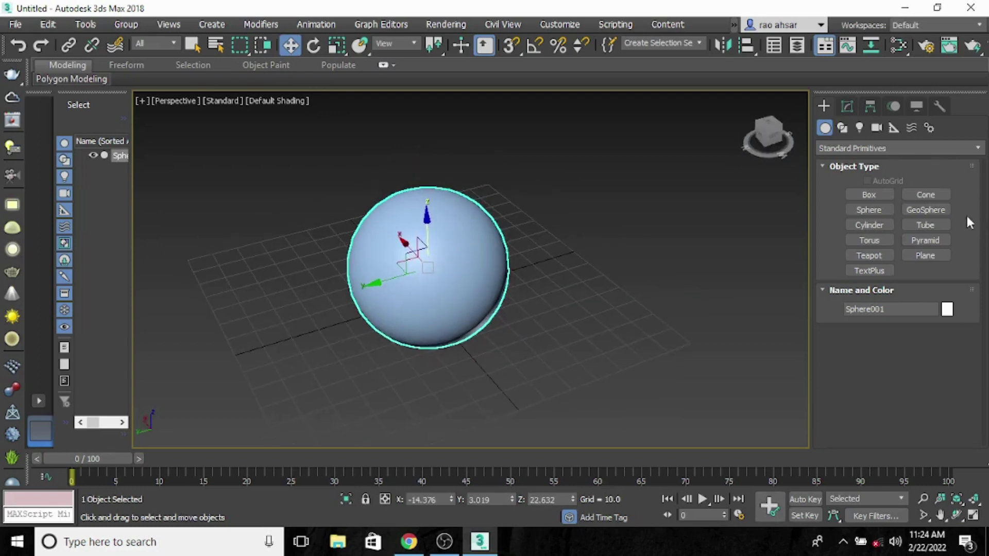
Draw a plane about 165 units long and 190 units wide around the sphere in the Top view
{"action": "left_click", "coordinate": [943, 256]}
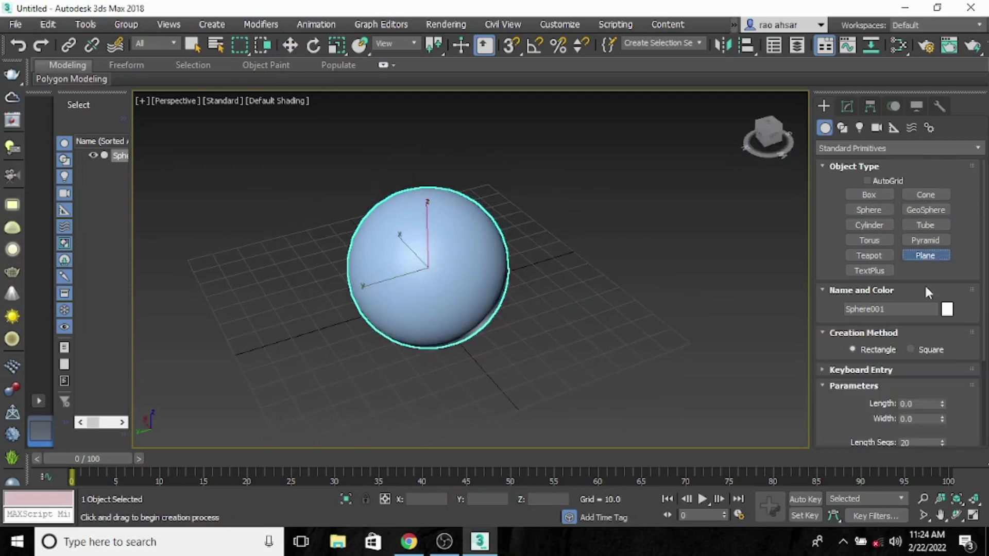
{"action": "left_click", "coordinate": [973, 517]}
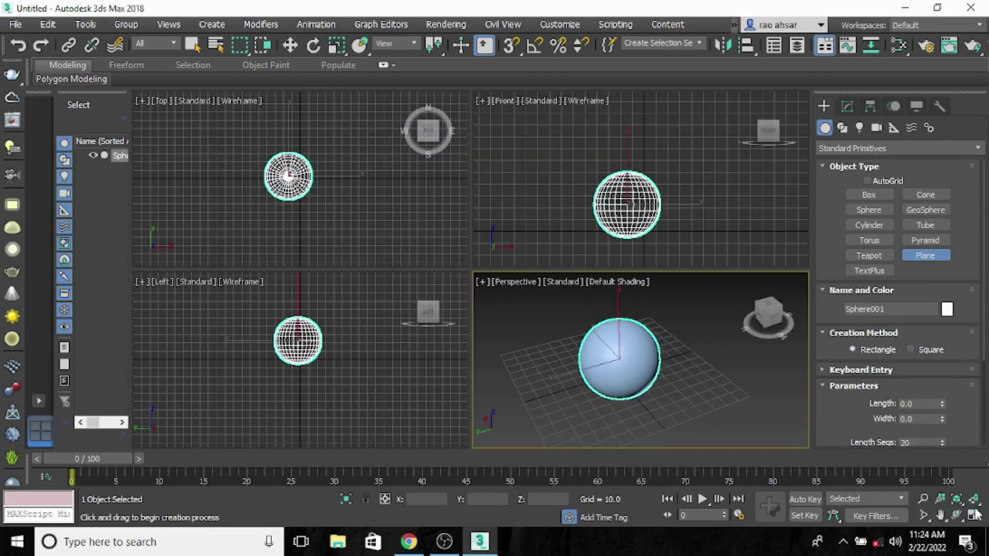
{"action": "scroll", "coordinate": [289, 170], "scroll_direction": "down", "scroll_amount": 2}
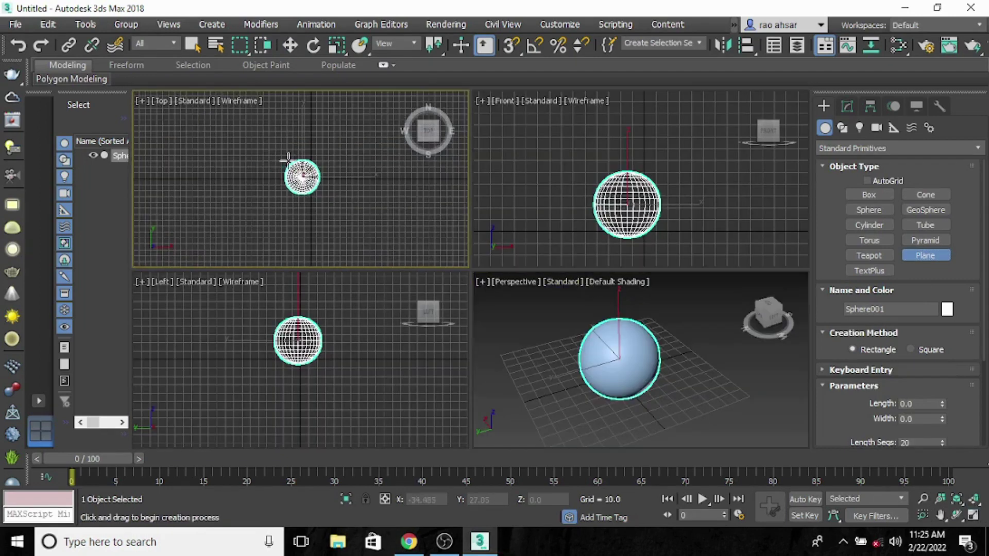
{"action": "left_click_drag", "start_coordinate": [243, 130], "coordinate": [357, 230]}
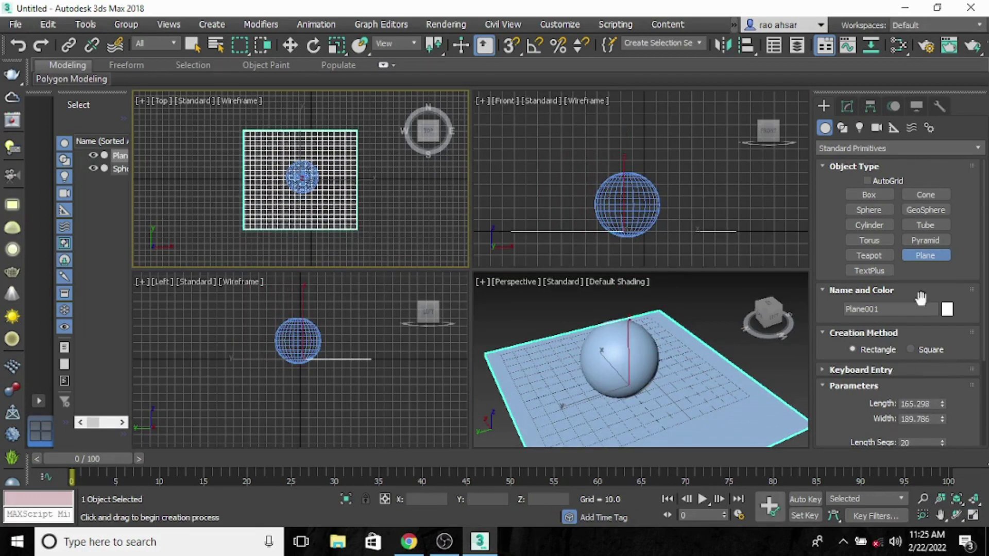
Check the new plane's length and width segment settings
{"action": "left_click", "coordinate": [848, 105]}
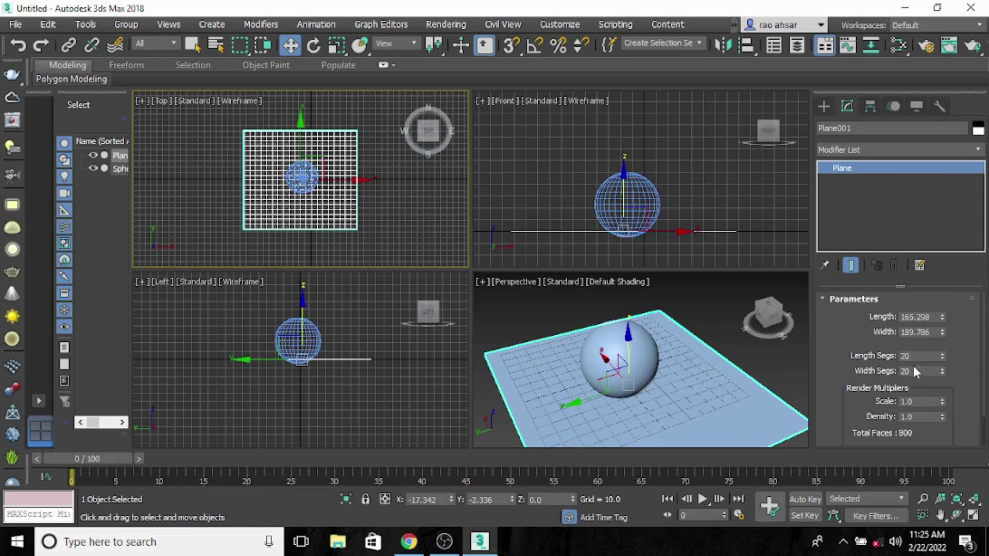
{"action": "left_click", "coordinate": [917, 356]}
{"action": "left_click", "coordinate": [917, 371]}
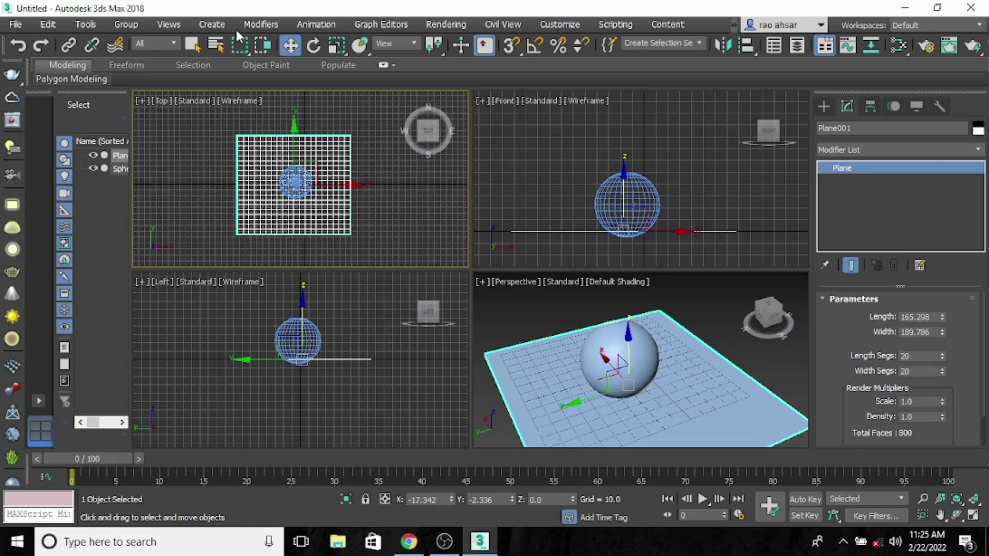
Raise the plane above the sphere to about 94.5 in Z
{"action": "left_click", "coordinate": [626, 208]}
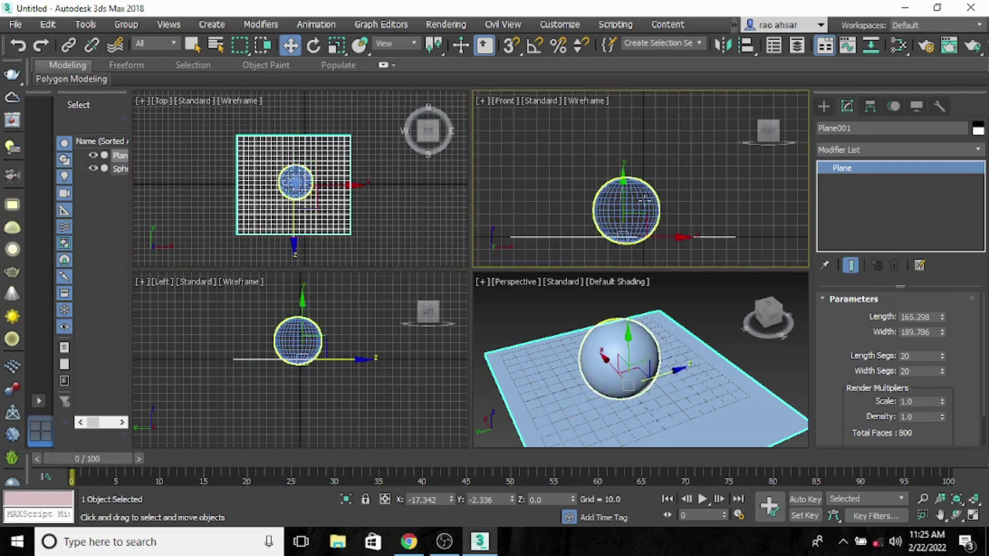
{"action": "left_click_drag", "start_coordinate": [624, 206], "coordinate": [628, 94]}
{"action": "middle_click_drag", "start_coordinate": [671, 338], "coordinate": [679, 402], "text": "alt"}
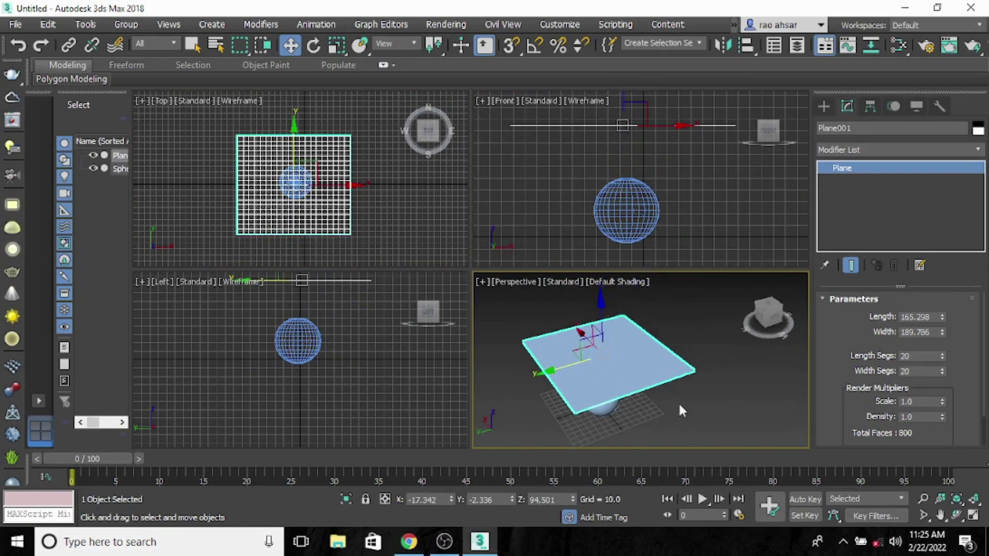
Apply the Cloth modifier to the plane and set Plane001 to Cloth in the modifier's object properties
{"action": "left_click", "coordinate": [852, 151]}
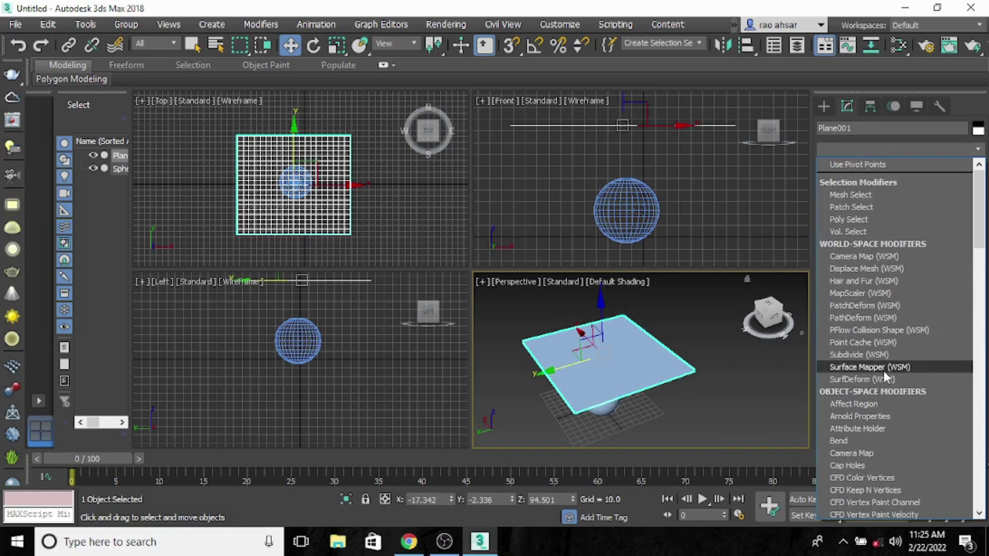
{"action": "scroll", "coordinate": [883, 371], "scroll_direction": "down", "scroll_amount": 11}
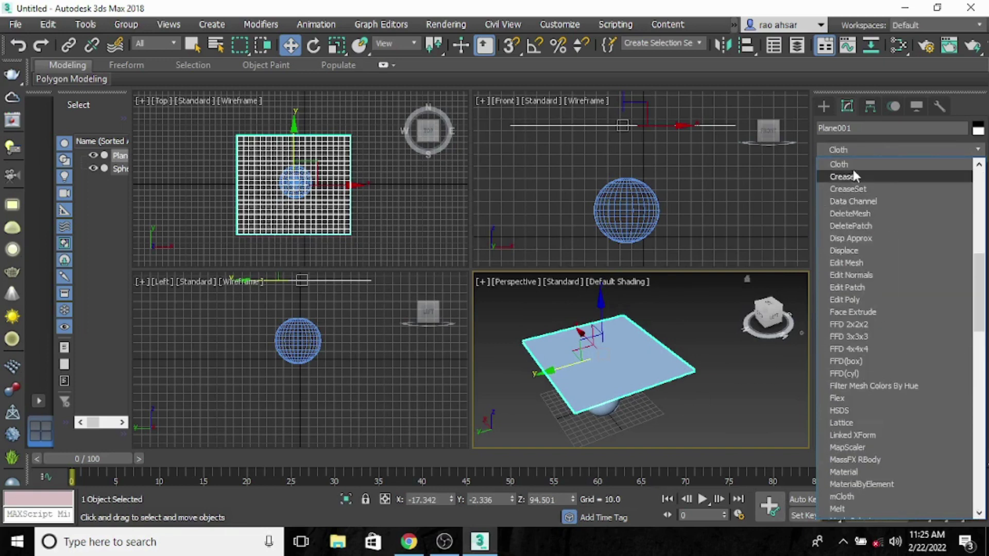
{"action": "left_click", "coordinate": [855, 166]}
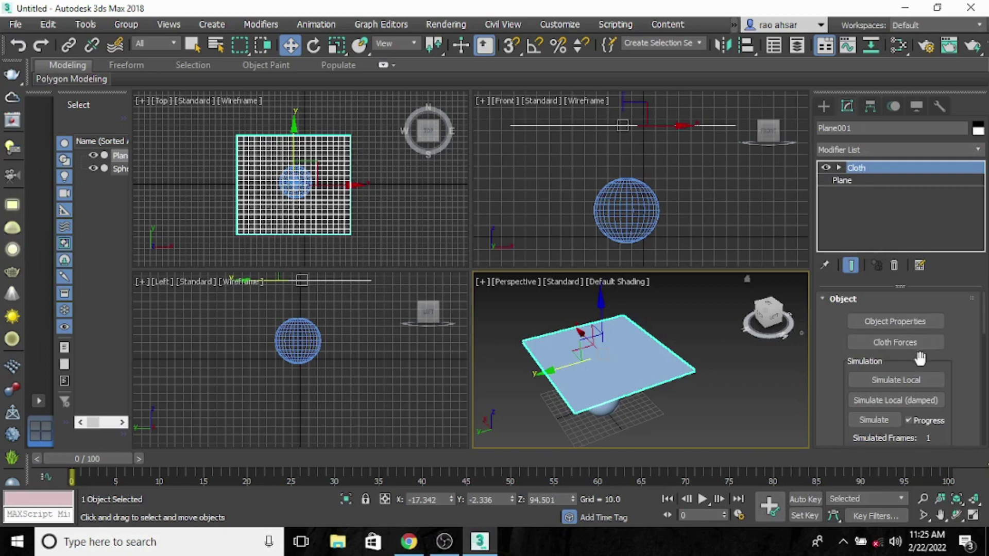
{"action": "left_click", "coordinate": [895, 322]}
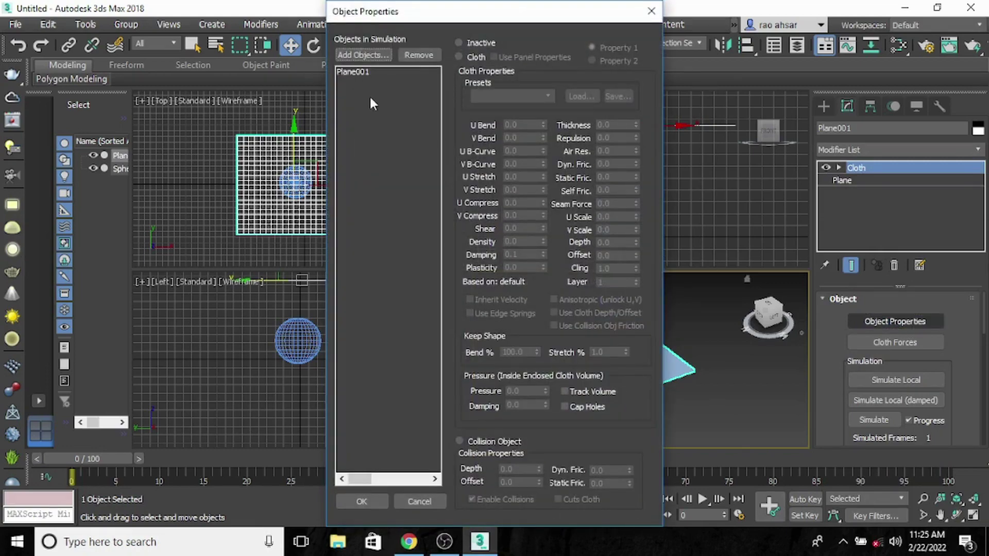
{"action": "left_click", "coordinate": [358, 75]}
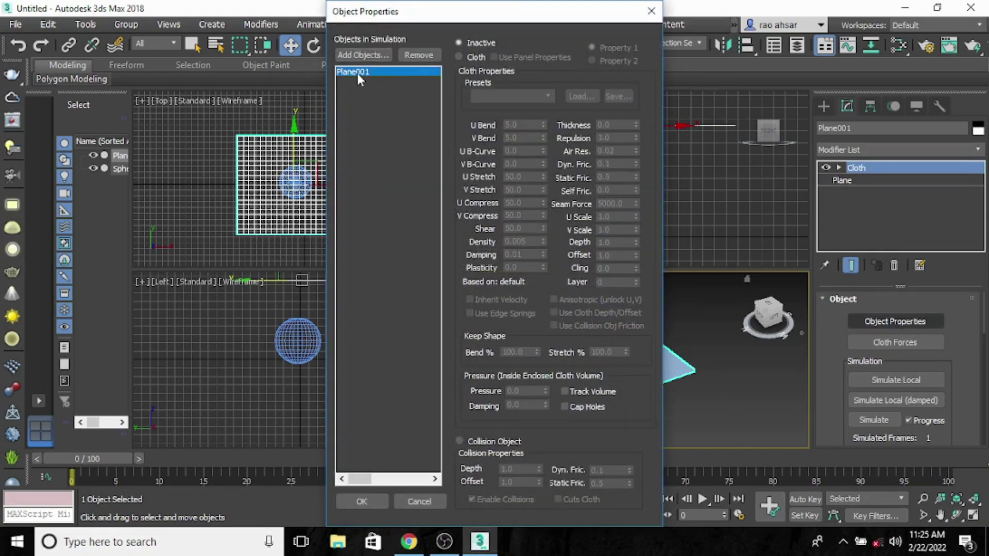
{"action": "left_click", "coordinate": [460, 57]}
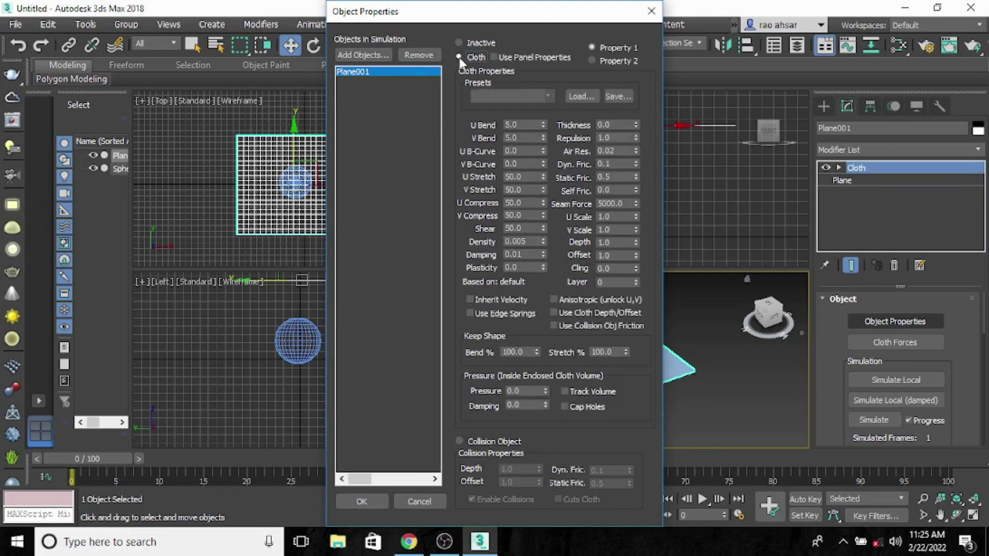
Add Sphere001 to the cloth simulation as a collision object, with Plane001 set to Cloth
{"action": "left_click", "coordinate": [366, 55]}
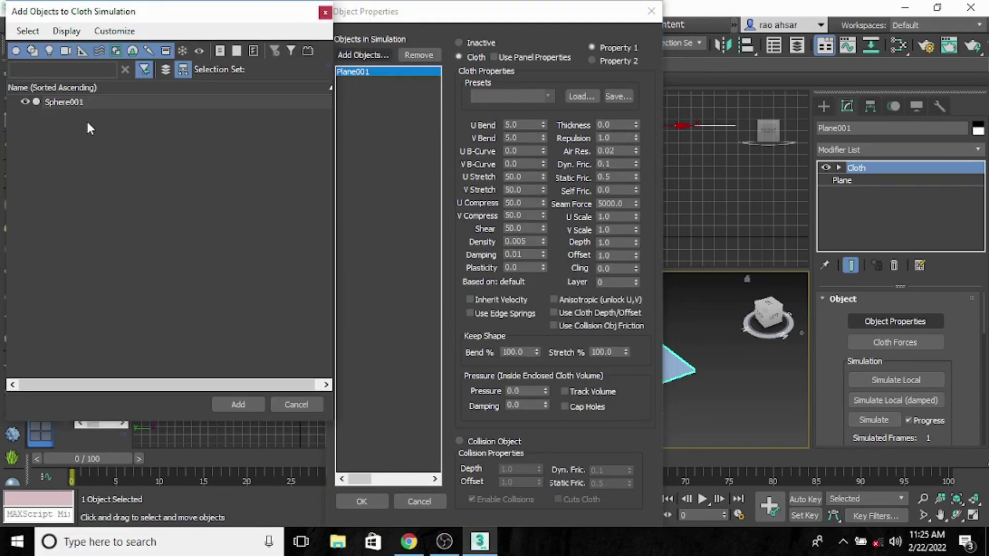
{"action": "left_click", "coordinate": [109, 102]}
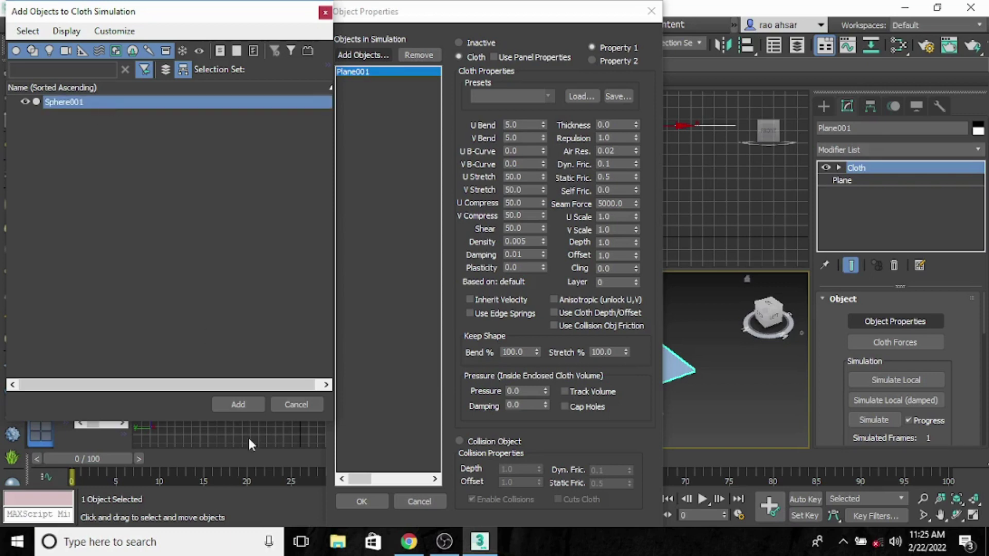
{"action": "left_click", "coordinate": [237, 405]}
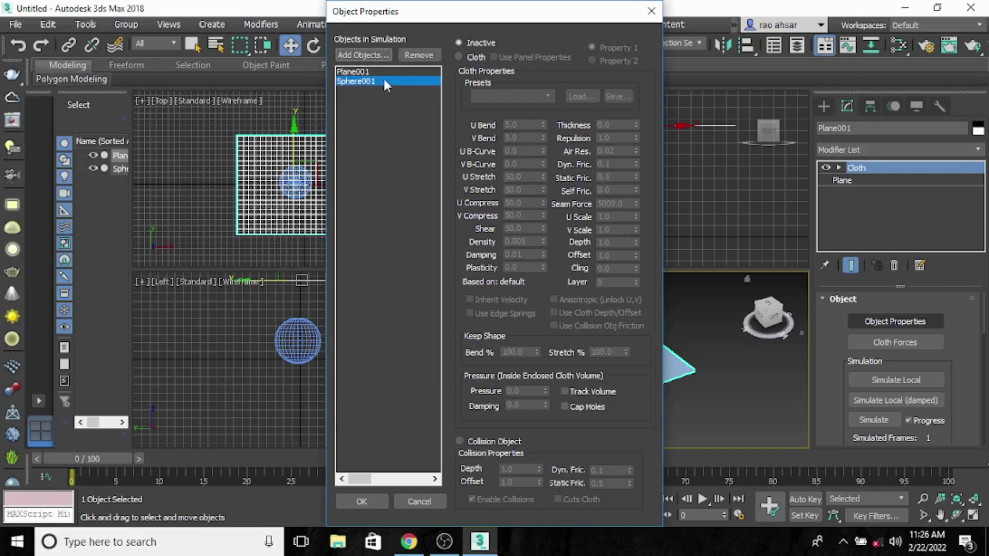
{"action": "left_click", "coordinate": [367, 72]}
{"action": "left_click", "coordinate": [458, 57]}
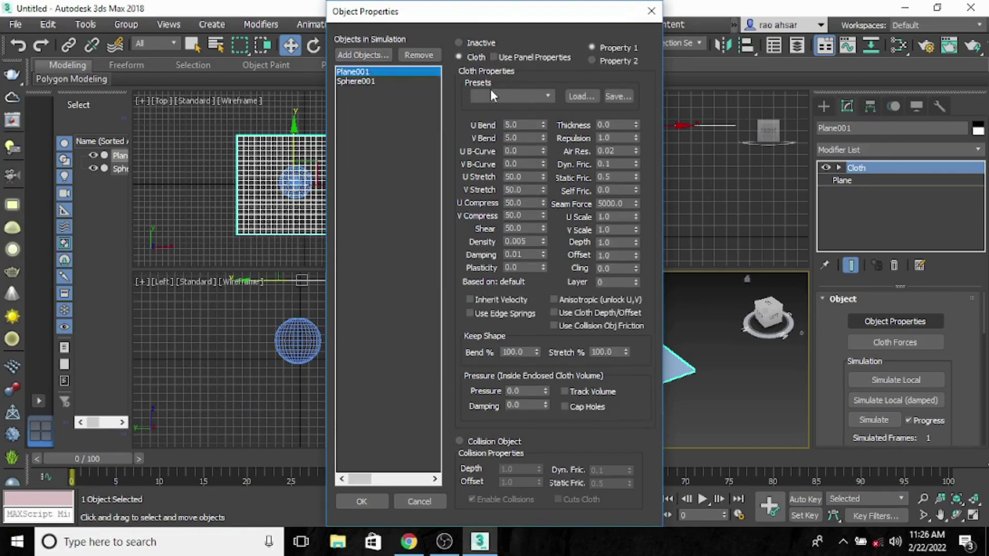
{"action": "left_click", "coordinate": [364, 82]}
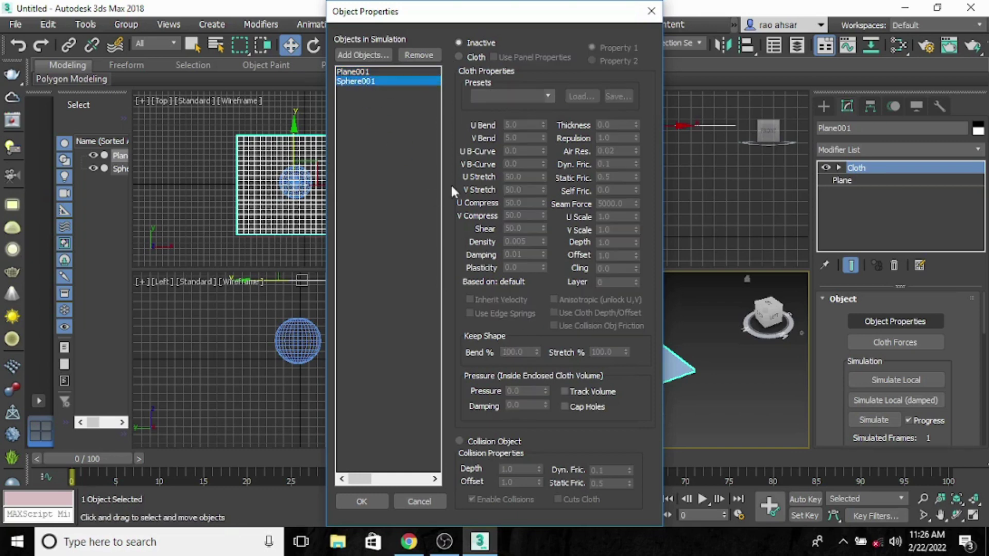
{"action": "left_click", "coordinate": [486, 442]}
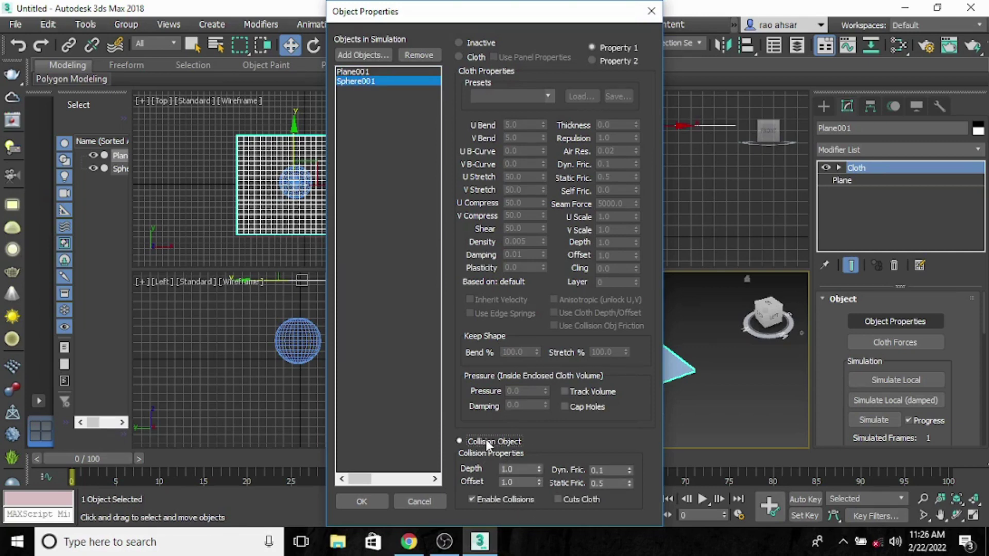
Give Plane001 the Satin cloth preset and accept the object properties
{"action": "left_click", "coordinate": [360, 72]}
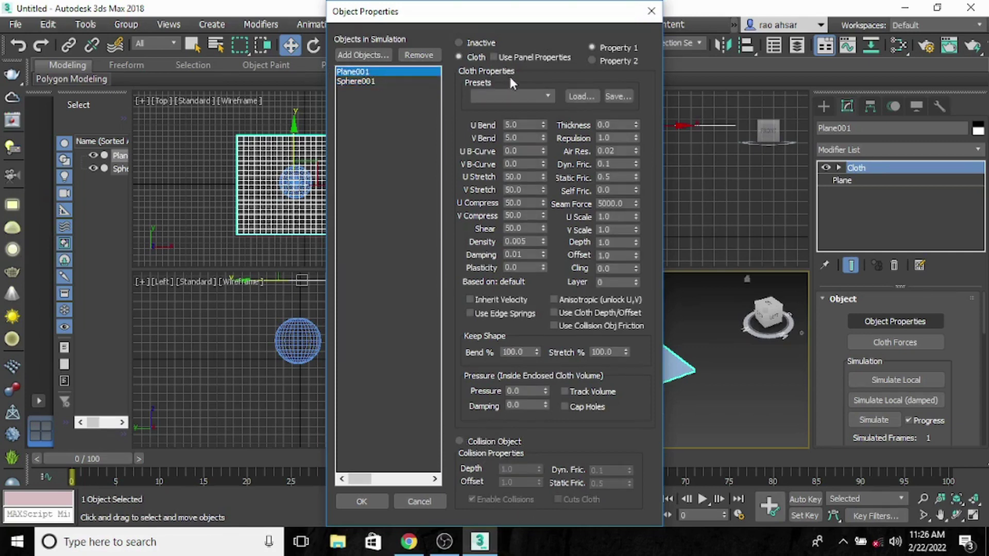
{"action": "left_click", "coordinate": [549, 96]}
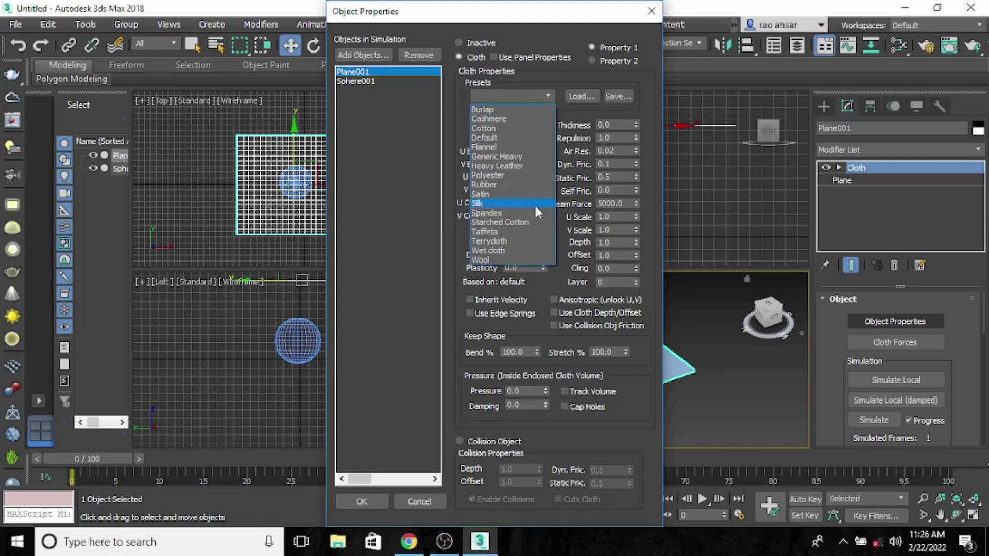
{"action": "left_click", "coordinate": [499, 194]}
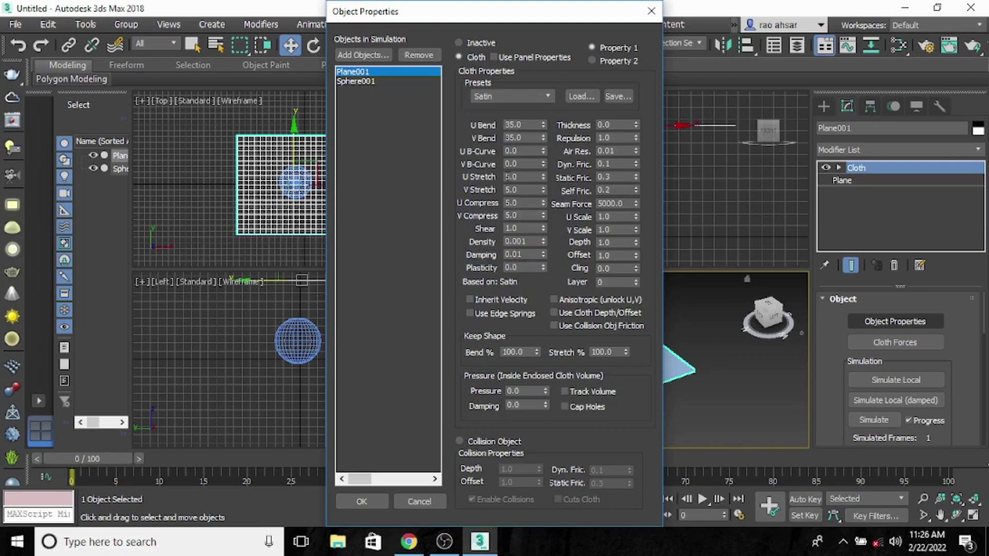
{"action": "left_click", "coordinate": [356, 82]}
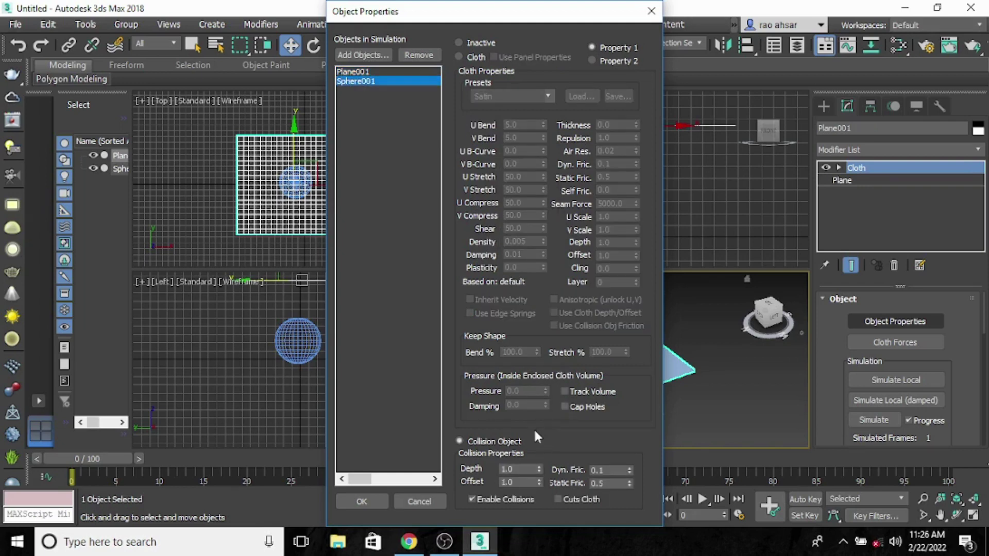
{"action": "left_click", "coordinate": [362, 502]}
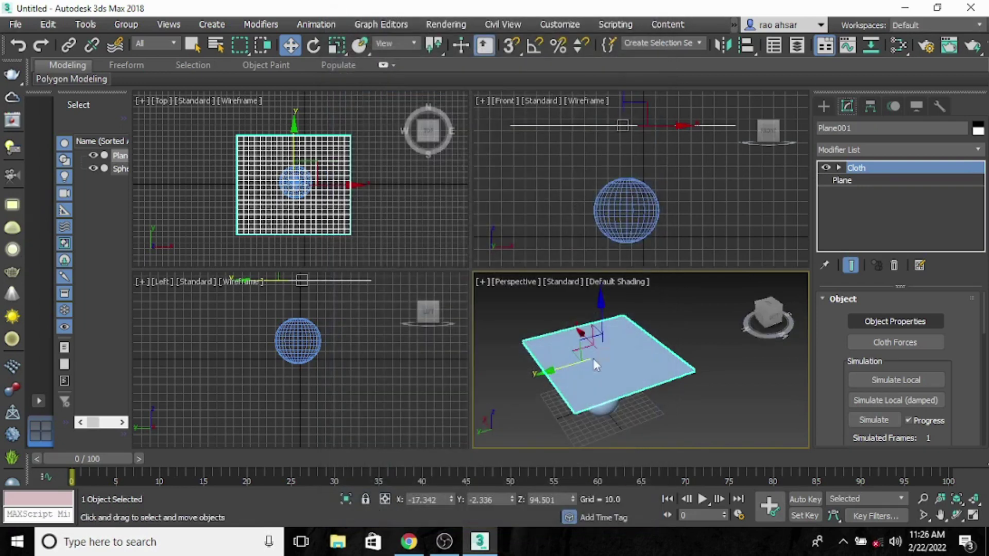
Run the local cloth simulation so that the plane falls over the sphere
{"action": "middle_click_drag", "start_coordinate": [668, 366], "coordinate": [693, 373]}
{"action": "scroll", "coordinate": [678, 394], "scroll_direction": "up", "scroll_amount": 1}
{"action": "scroll", "coordinate": [707, 373], "scroll_direction": "down", "scroll_amount": 3}
{"action": "scroll", "coordinate": [682, 385], "scroll_direction": "up", "scroll_amount": 3}
{"action": "scroll", "coordinate": [689, 387], "scroll_direction": "down", "scroll_amount": 2}
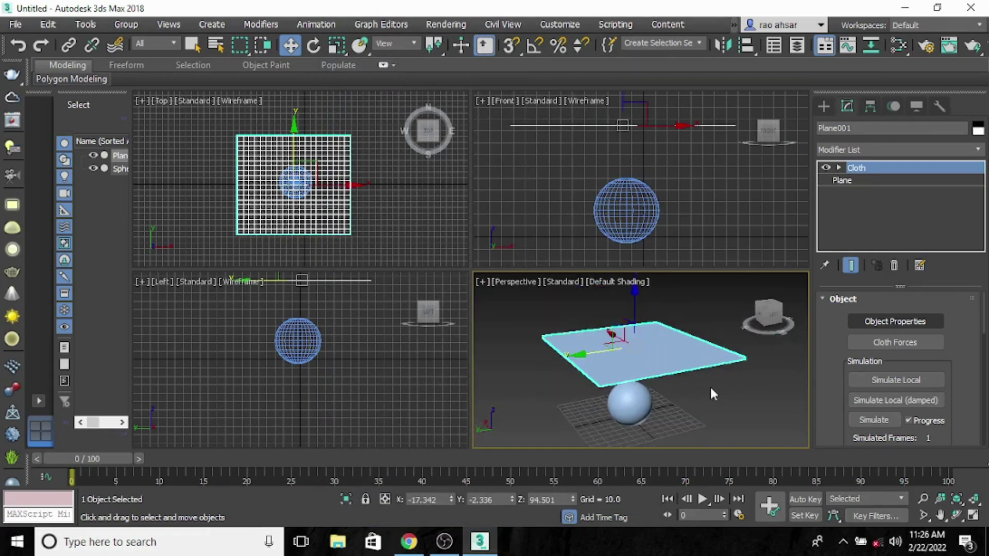
{"action": "left_click", "coordinate": [892, 382]}
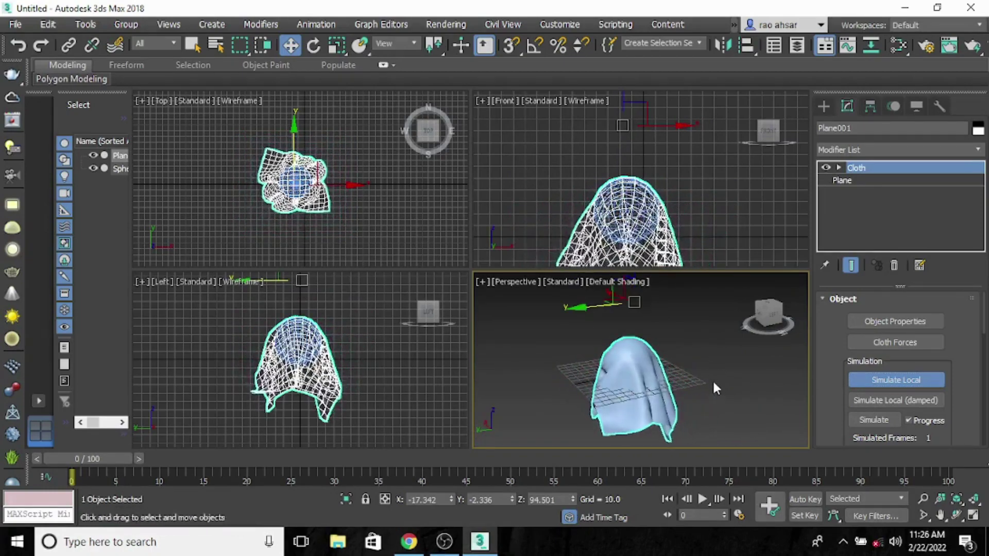
Examine how the cloth drapes over the sphere in the Front view and from several angles in an enlarged Perspective view
{"action": "middle_click_drag", "start_coordinate": [713, 382], "coordinate": [688, 363], "text": "alt"}
{"action": "scroll", "coordinate": [647, 387], "scroll_direction": "up", "scroll_amount": 5}
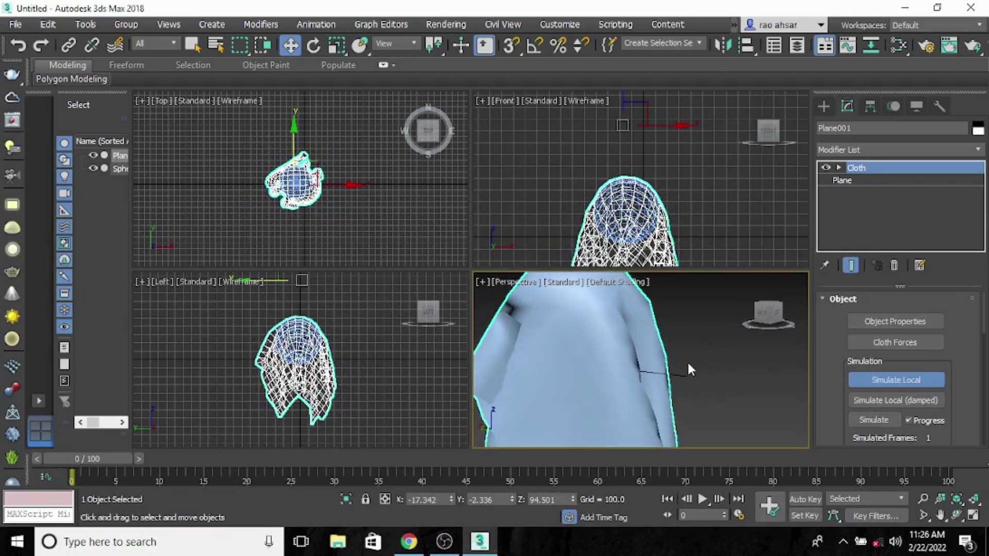
{"action": "scroll", "coordinate": [676, 354], "scroll_direction": "down", "scroll_amount": 4}
{"action": "scroll", "coordinate": [670, 356], "scroll_direction": "up", "scroll_amount": 2}
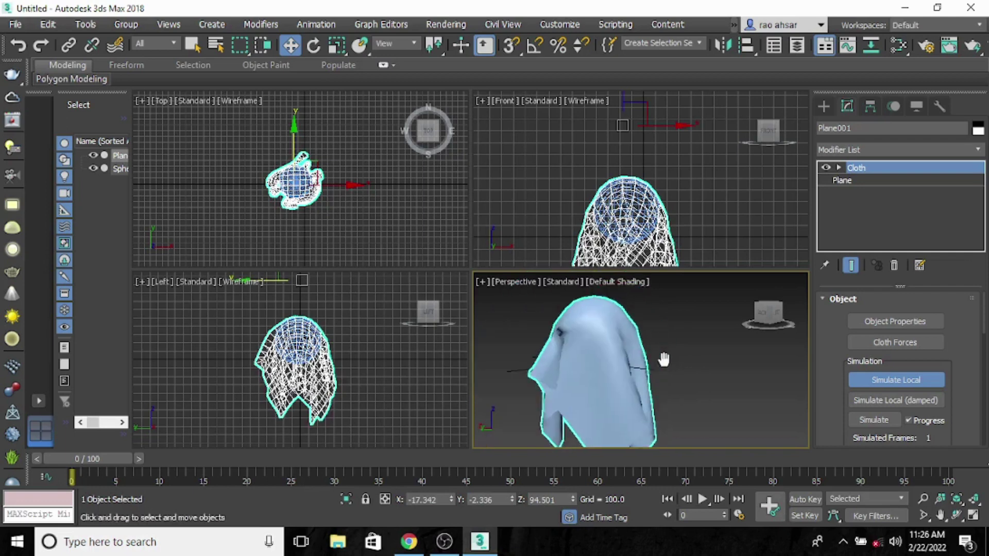
{"action": "scroll", "coordinate": [664, 364], "scroll_direction": "down", "scroll_amount": 3}
{"action": "middle_click_drag", "start_coordinate": [664, 365], "coordinate": [638, 369], "text": "alt"}
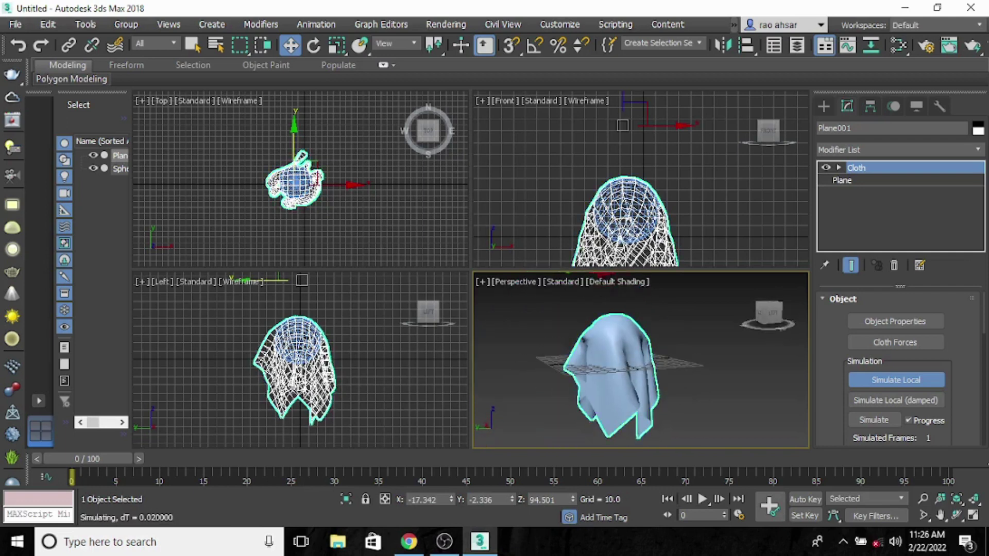
{"action": "middle_click_drag", "start_coordinate": [705, 187], "coordinate": [702, 159]}
{"action": "middle_click_drag", "start_coordinate": [702, 202], "coordinate": [698, 170]}
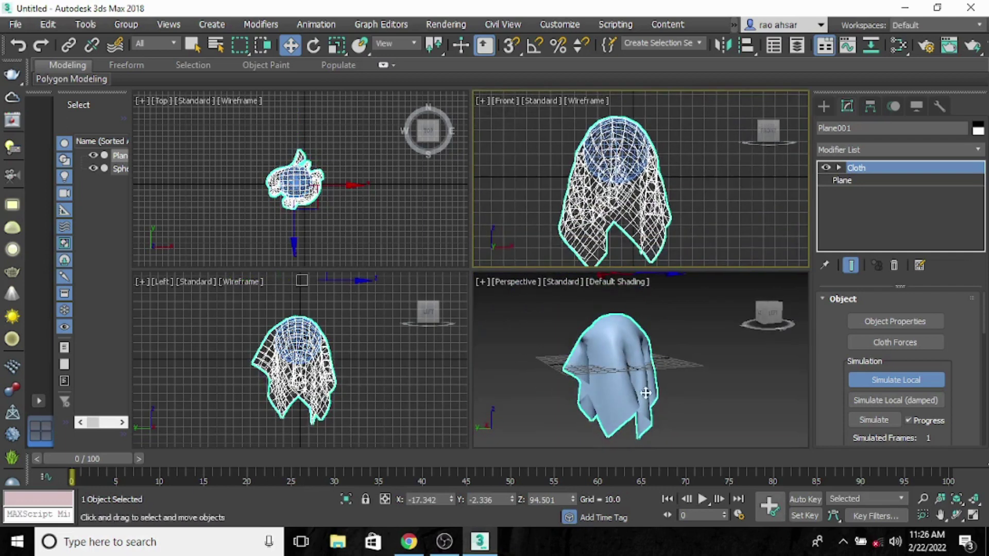
{"action": "middle_click_drag", "start_coordinate": [691, 412], "coordinate": [678, 408]}
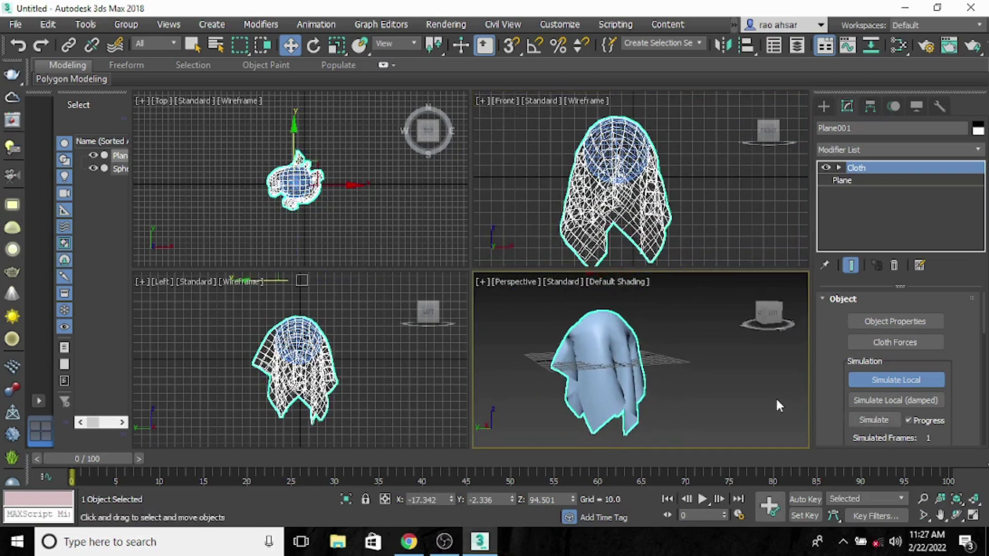
{"action": "left_click", "coordinate": [974, 515]}
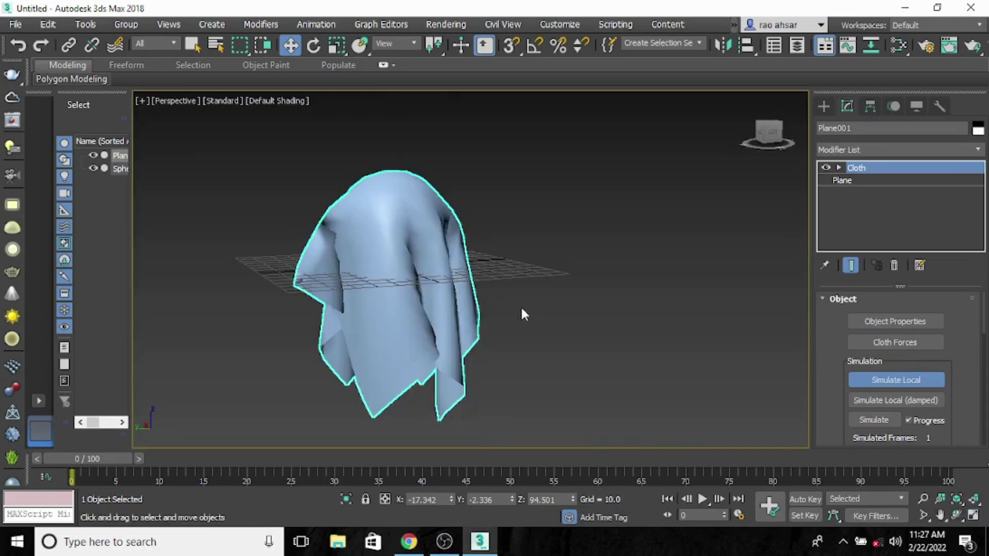
{"action": "middle_click_drag", "start_coordinate": [521, 306], "coordinate": [578, 344], "text": "alt"}
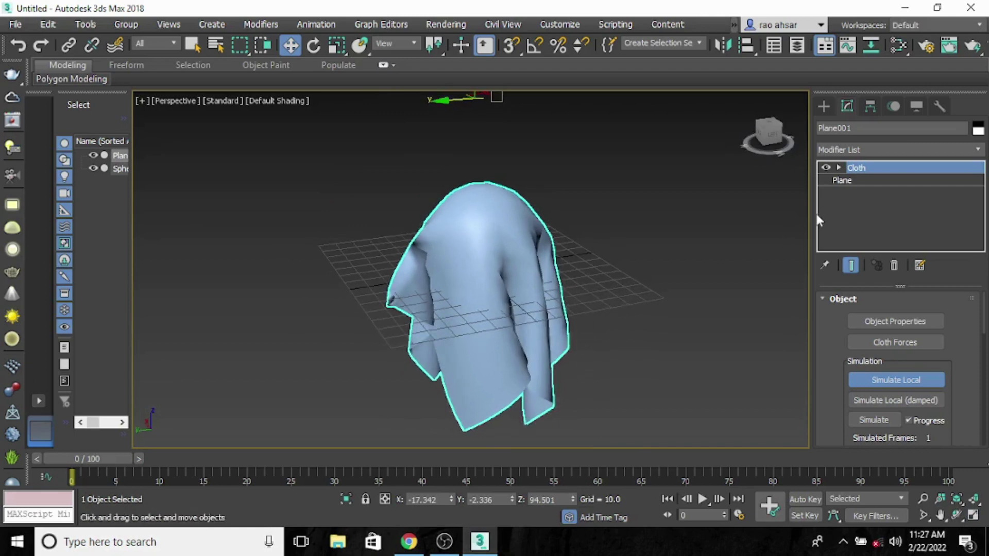
Stop the running local cloth simulation with the plane draped over the sphere
{"action": "left_click", "coordinate": [857, 149]}
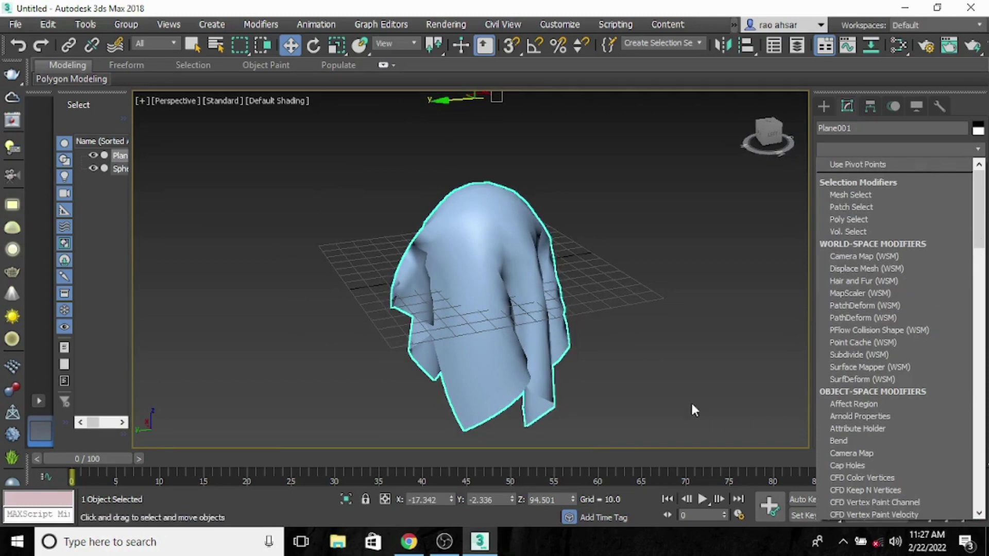
{"action": "key", "text": "Escape"}
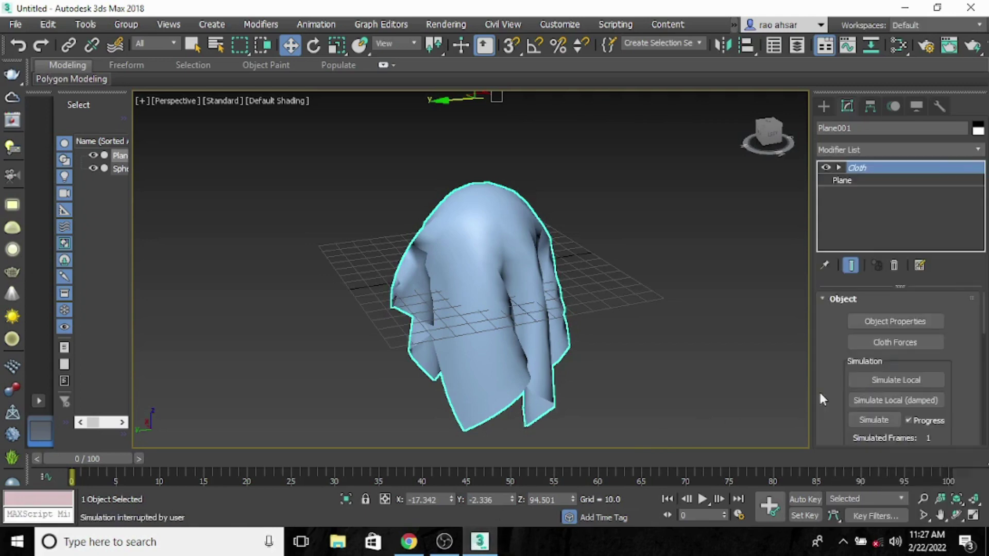
{"action": "left_click", "coordinate": [850, 149]}
{"action": "scroll", "coordinate": [904, 259], "scroll_direction": "up", "scroll_amount": 5}
{"action": "scroll", "coordinate": [903, 258], "scroll_direction": "down", "scroll_amount": 5}
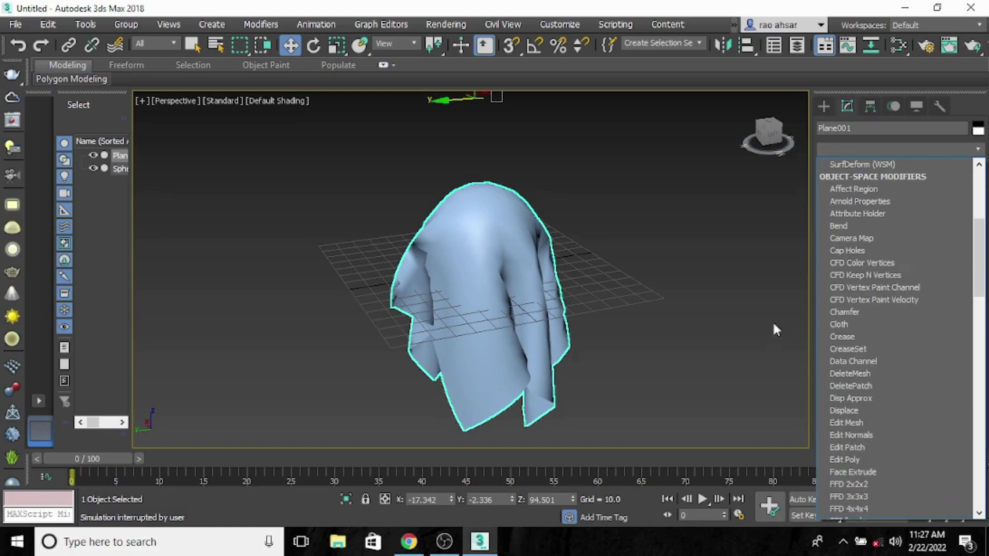
{"action": "left_click", "coordinate": [444, 542]}
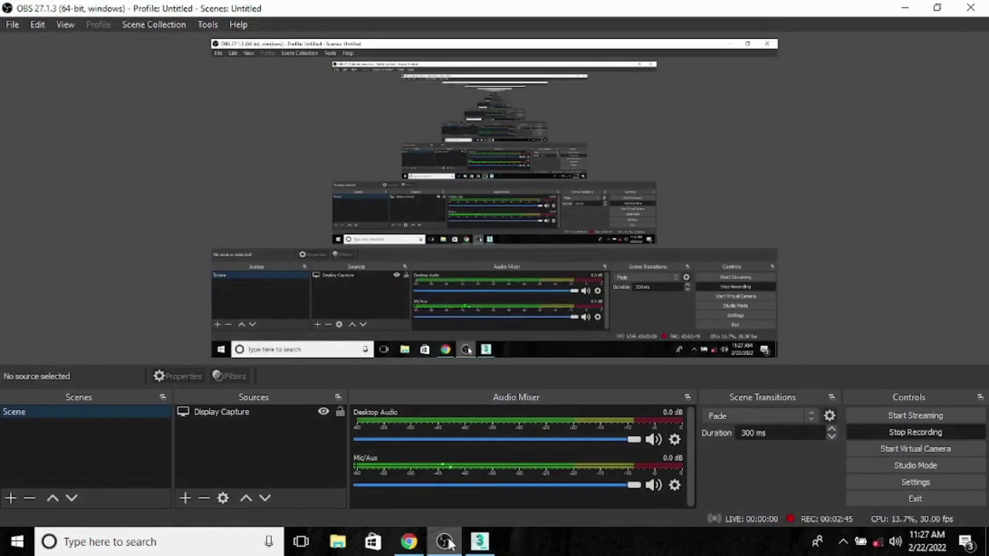
{"action": "left_click", "coordinate": [446, 543]}
{"action": "key", "text": "F11"}
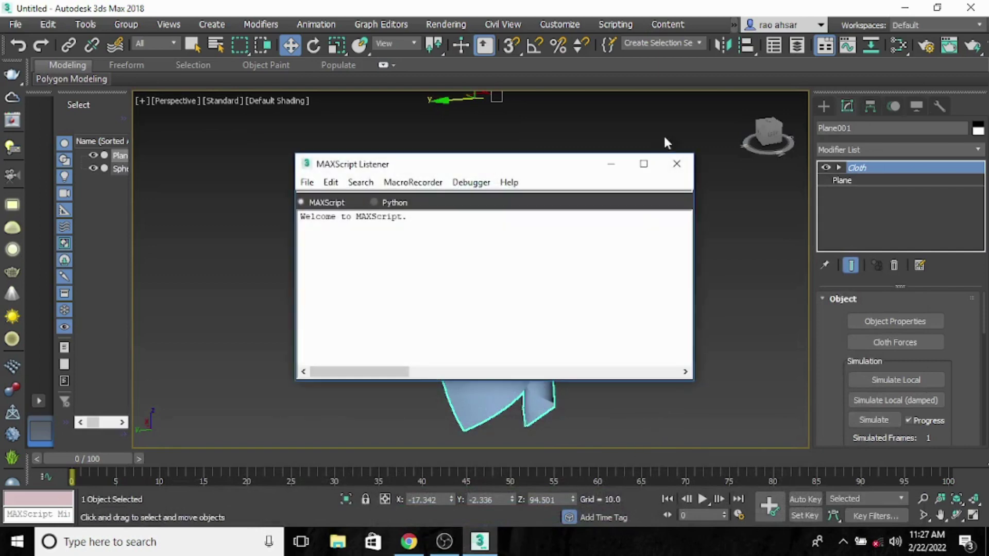
{"action": "left_click", "coordinate": [677, 163]}
Add a TurboSmooth modifier above the Cloth modifier on the draped plane
{"action": "left_click", "coordinate": [870, 147]}
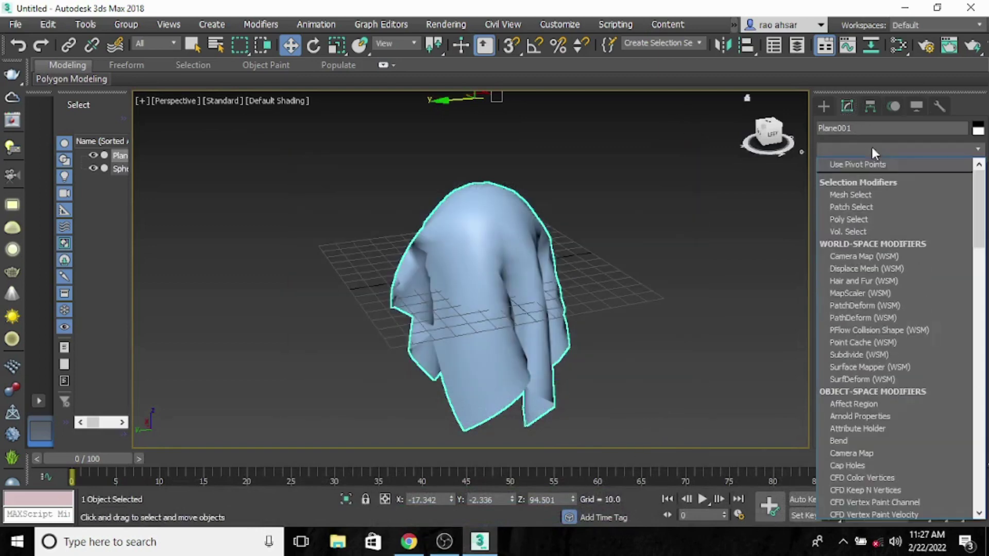
{"action": "scroll", "coordinate": [902, 321], "scroll_direction": "down", "scroll_amount": 1}
{"action": "scroll", "coordinate": [902, 321], "scroll_direction": "down", "scroll_amount": 15}
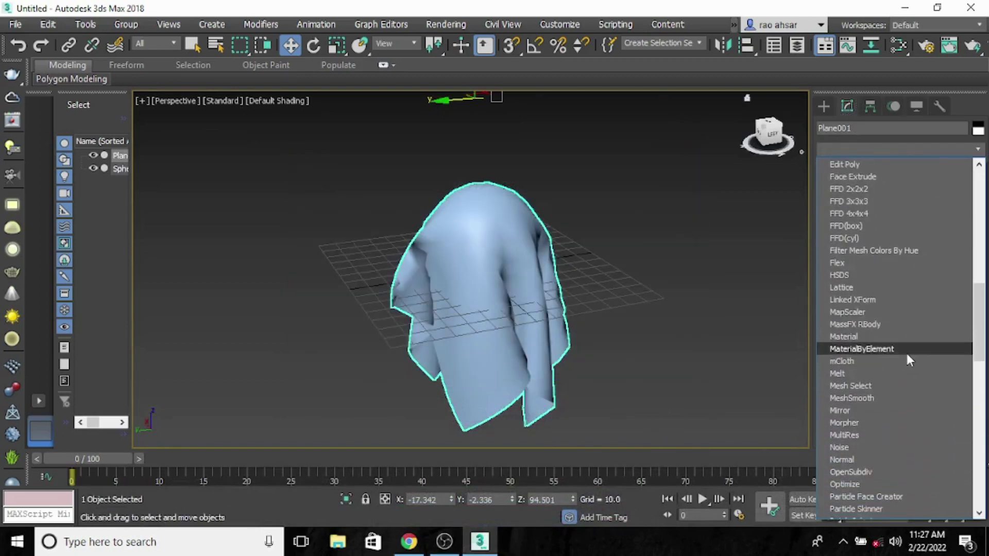
{"action": "scroll", "coordinate": [908, 360], "scroll_direction": "down", "scroll_amount": 6}
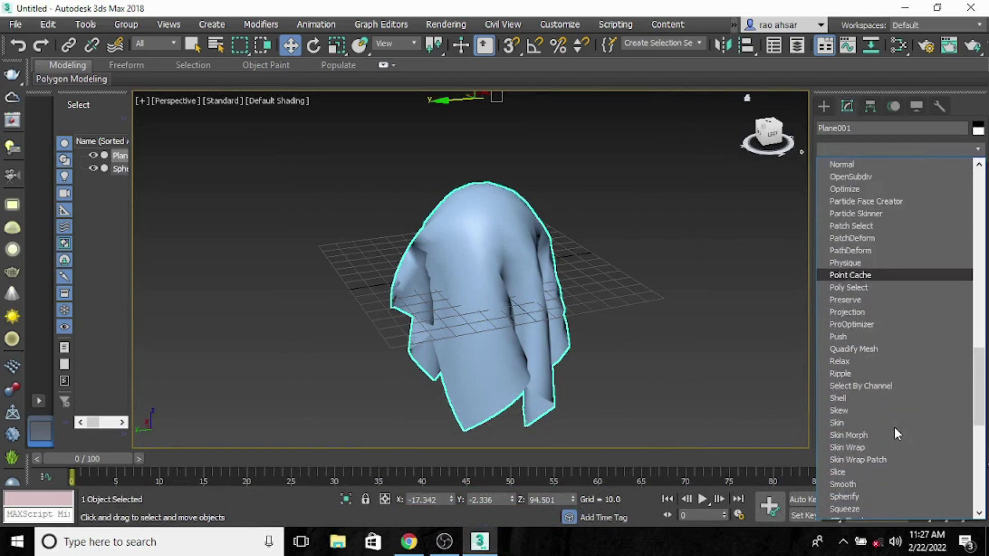
{"action": "scroll", "coordinate": [895, 432], "scroll_direction": "down", "scroll_amount": 4}
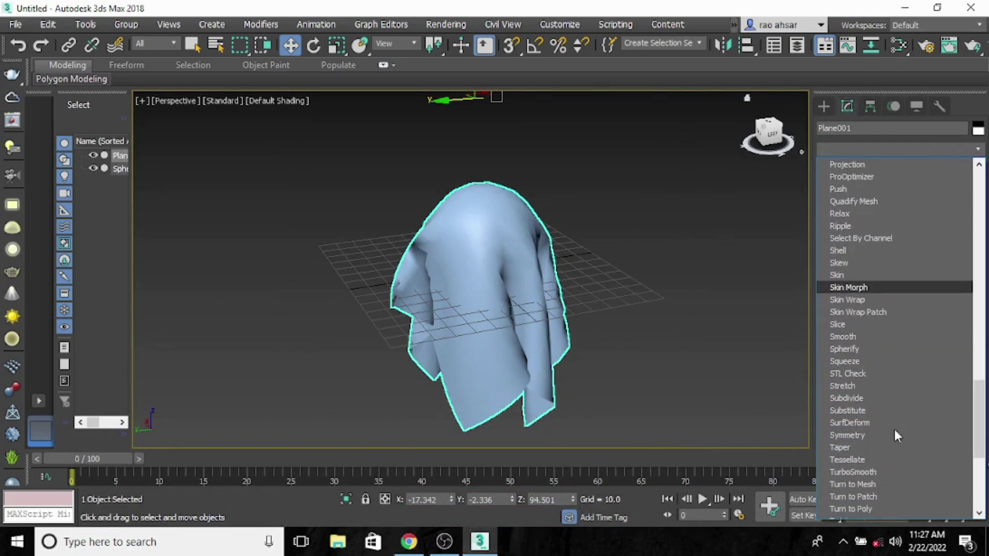
{"action": "left_click", "coordinate": [879, 473]}
Examine the smoothed folds of the draped cloth up close and from several angles in the Perspective view
{"action": "scroll", "coordinate": [449, 233], "scroll_direction": "up", "scroll_amount": 4}
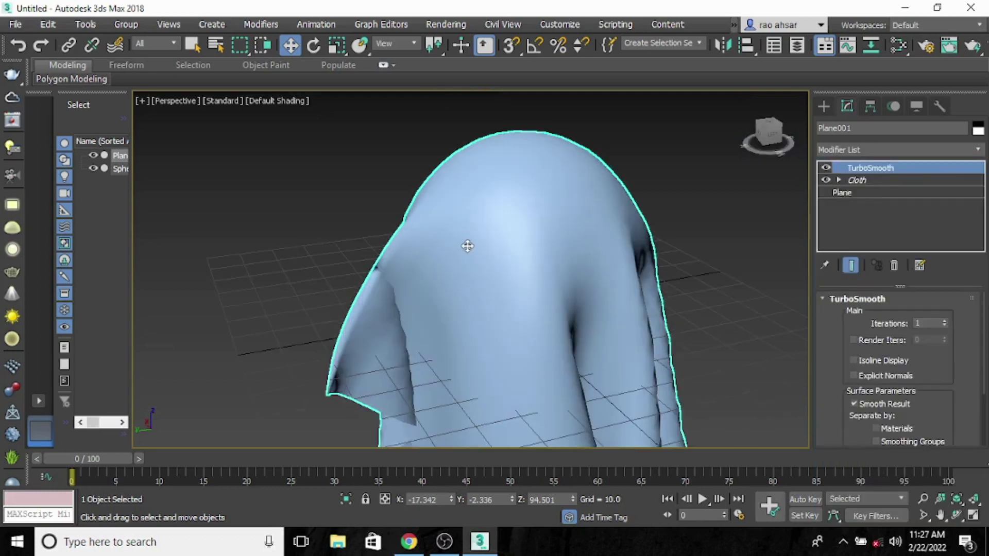
{"action": "scroll", "coordinate": [511, 258], "scroll_direction": "down", "scroll_amount": 4}
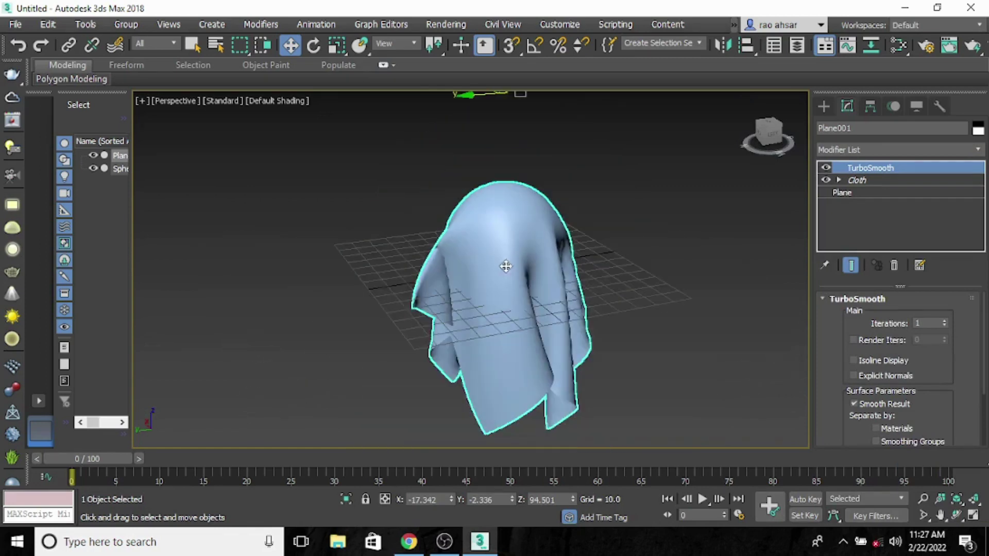
{"action": "middle_click_drag", "start_coordinate": [506, 265], "coordinate": [477, 326], "text": "alt"}
{"action": "scroll", "coordinate": [484, 279], "scroll_direction": "up", "scroll_amount": 3}
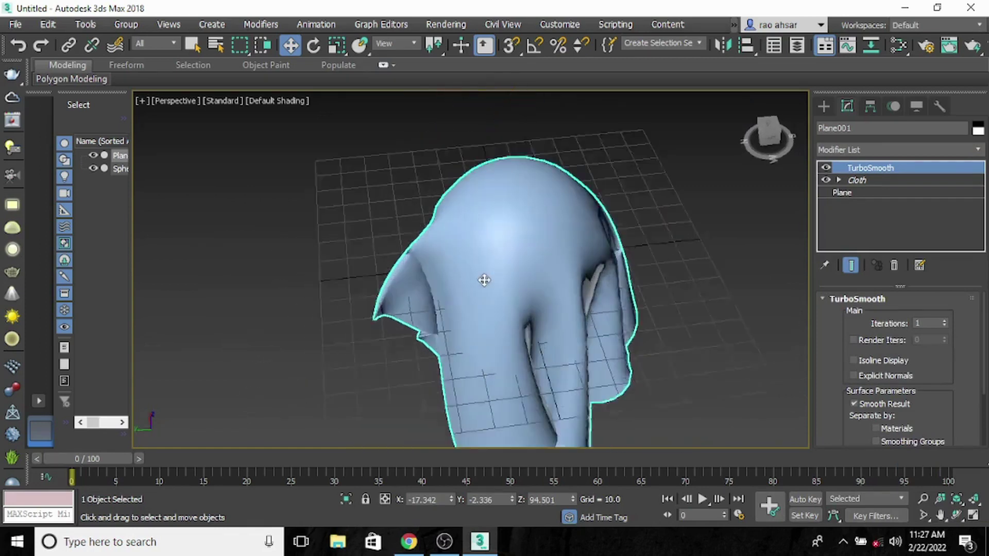
{"action": "scroll", "coordinate": [485, 279], "scroll_direction": "up", "scroll_amount": 2}
{"action": "middle_click_drag", "start_coordinate": [546, 294], "coordinate": [578, 254], "text": "alt"}
{"action": "scroll", "coordinate": [579, 254], "scroll_direction": "down", "scroll_amount": 5}
{"action": "scroll", "coordinate": [542, 332], "scroll_direction": "up", "scroll_amount": 3}
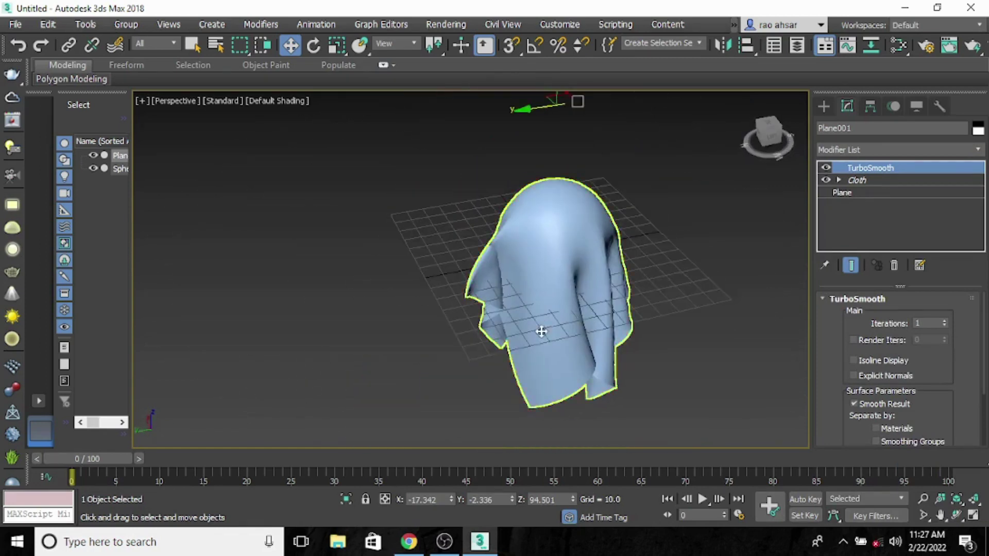
{"action": "scroll", "coordinate": [574, 264], "scroll_direction": "up", "scroll_amount": 3}
{"action": "middle_click_drag", "start_coordinate": [636, 281], "coordinate": [589, 313], "text": "alt"}
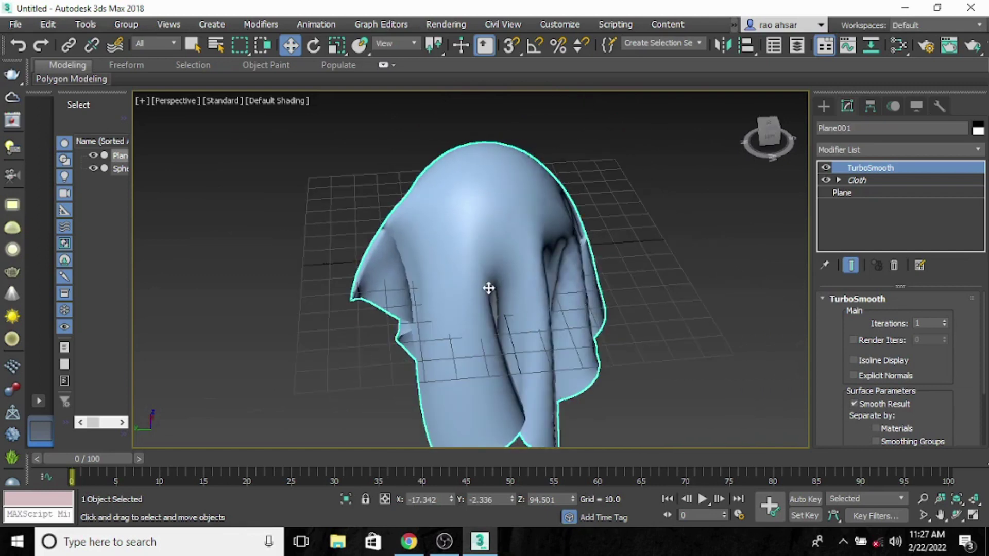
{"action": "scroll", "coordinate": [488, 289], "scroll_direction": "down", "scroll_amount": 4}
{"action": "middle_click_drag", "start_coordinate": [519, 304], "coordinate": [558, 279], "text": "alt"}
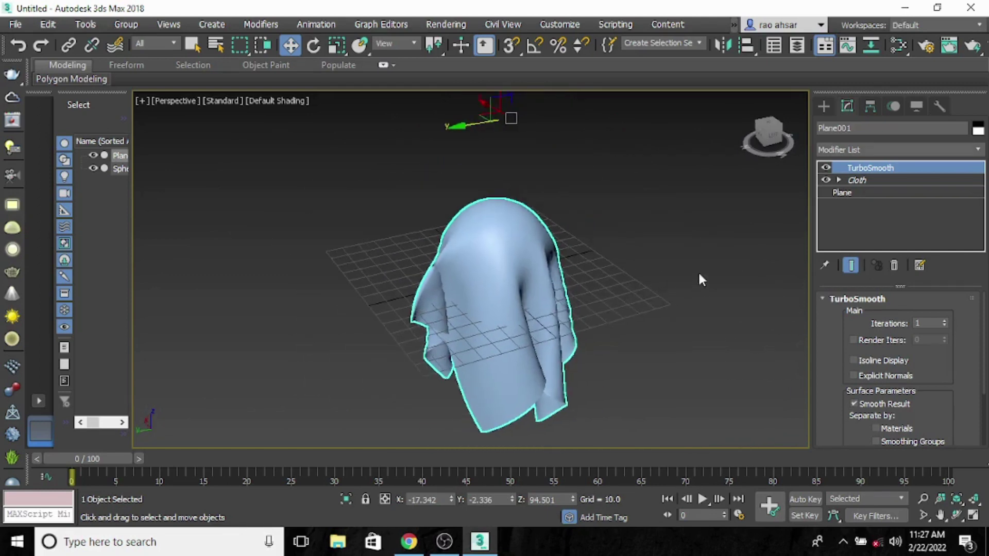
{"action": "scroll", "coordinate": [670, 265], "scroll_direction": "down", "scroll_amount": 3}
{"action": "scroll", "coordinate": [586, 290], "scroll_direction": "up", "scroll_amount": 3}
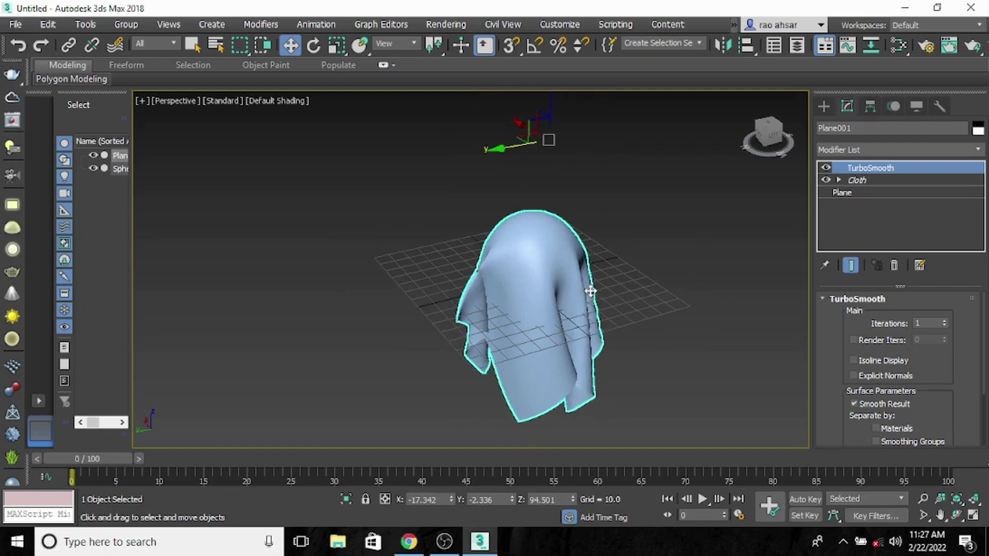
{"action": "middle_click_drag", "start_coordinate": [620, 283], "coordinate": [601, 287]}
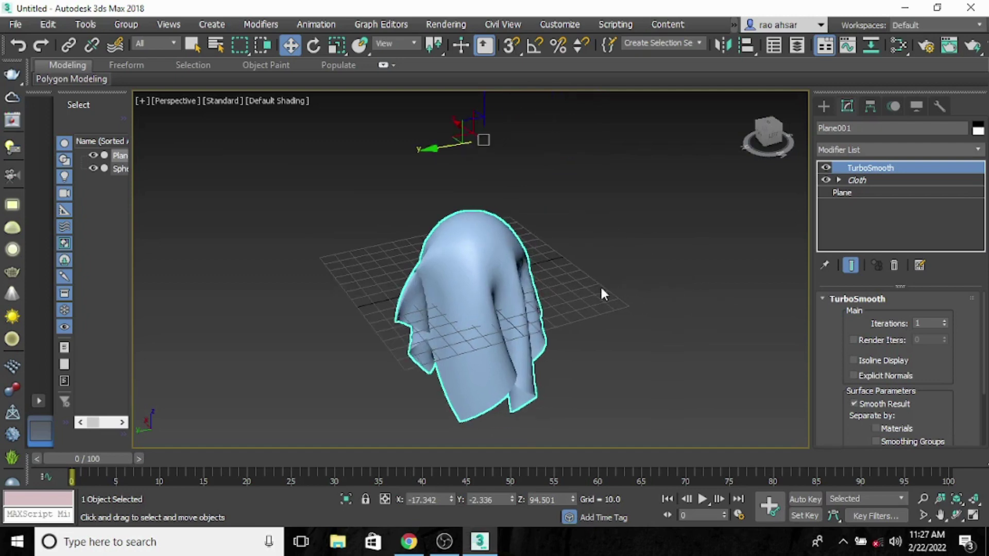
Add a UVW Map modifier above TurboSmooth on the draped plane and set its mapping to Cylindrical
{"action": "left_click", "coordinate": [845, 149]}
{"action": "scroll", "coordinate": [863, 270], "scroll_direction": "down", "scroll_amount": 3}
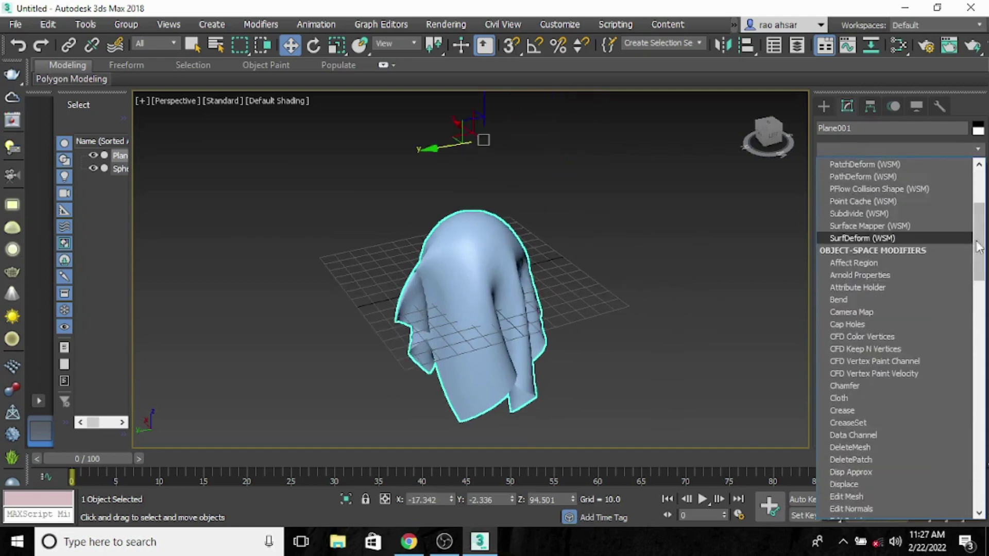
{"action": "left_click_drag", "start_coordinate": [982, 257], "coordinate": [982, 469]}
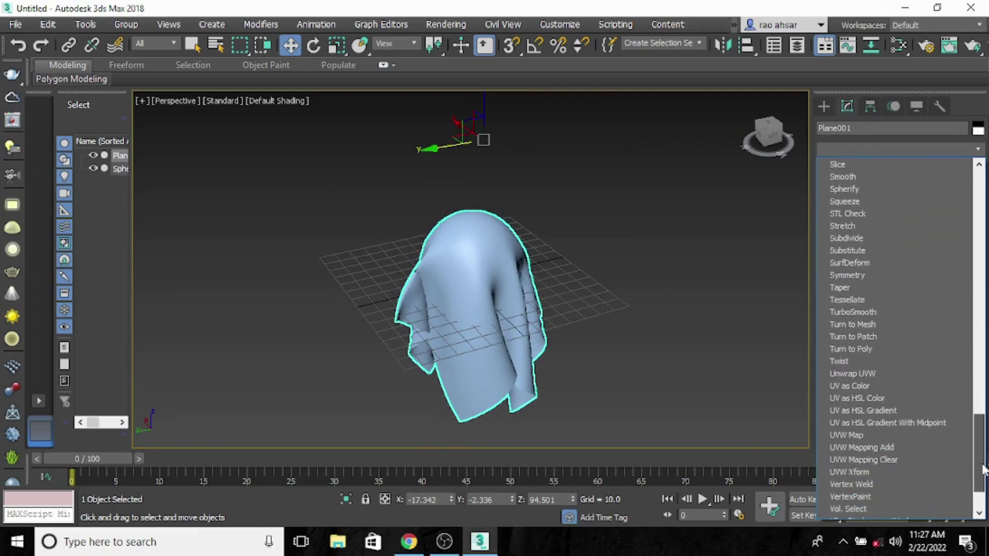
{"action": "left_click", "coordinate": [867, 434]}
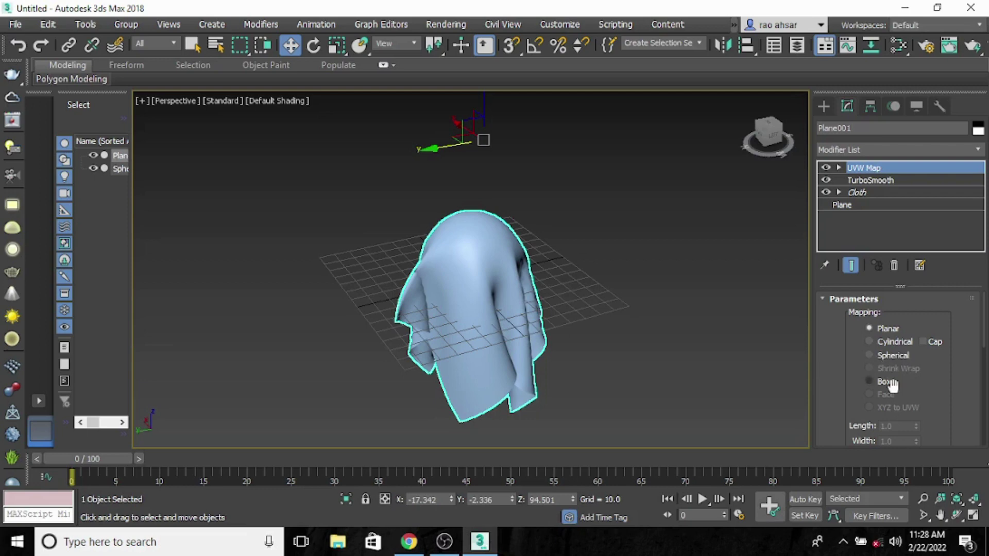
{"action": "left_click", "coordinate": [871, 343]}
{"action": "left_click", "coordinate": [823, 106]}
{"action": "middle_click_drag", "start_coordinate": [614, 233], "coordinate": [605, 233]}
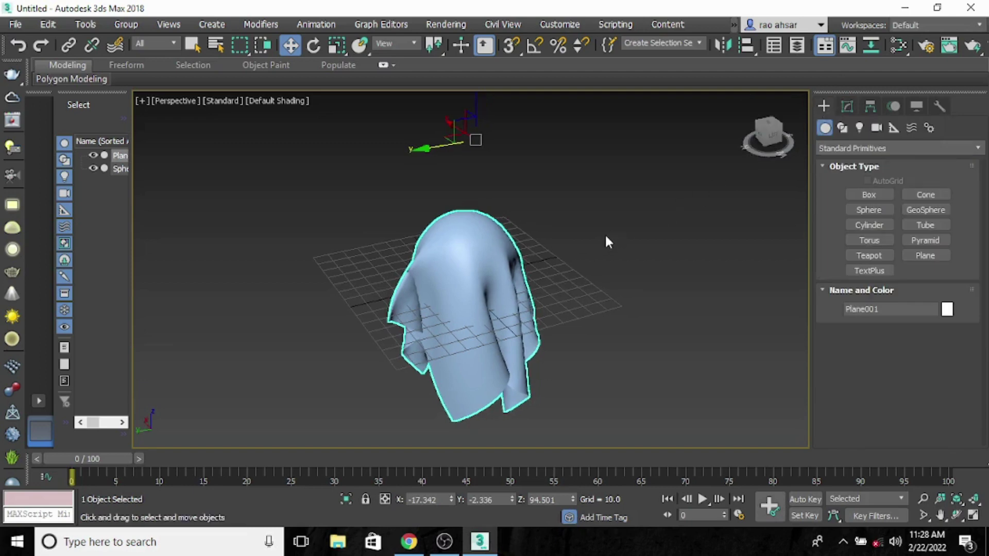
Open the Material Editor, switch it to Compact mode and move its window clear of the draped cloth
{"action": "scroll", "coordinate": [562, 272], "scroll_direction": "down", "scroll_amount": 3}
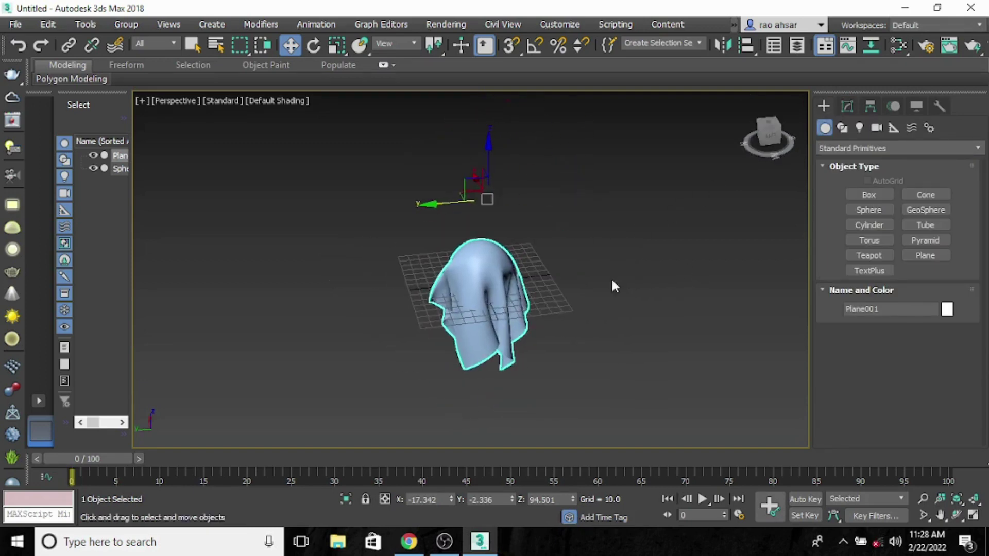
{"action": "key", "text": "m"}
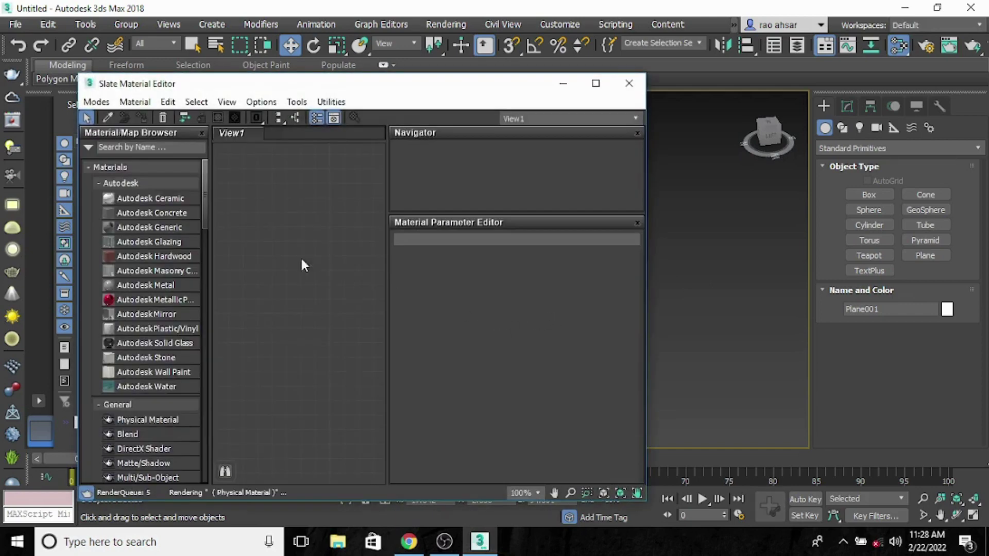
{"action": "left_click", "coordinate": [97, 102]}
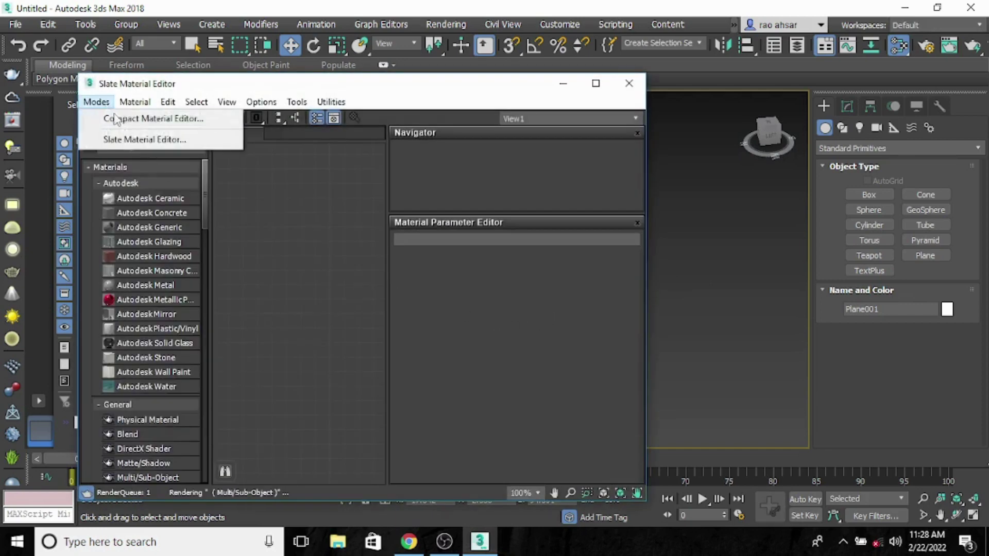
{"action": "left_click", "coordinate": [119, 119]}
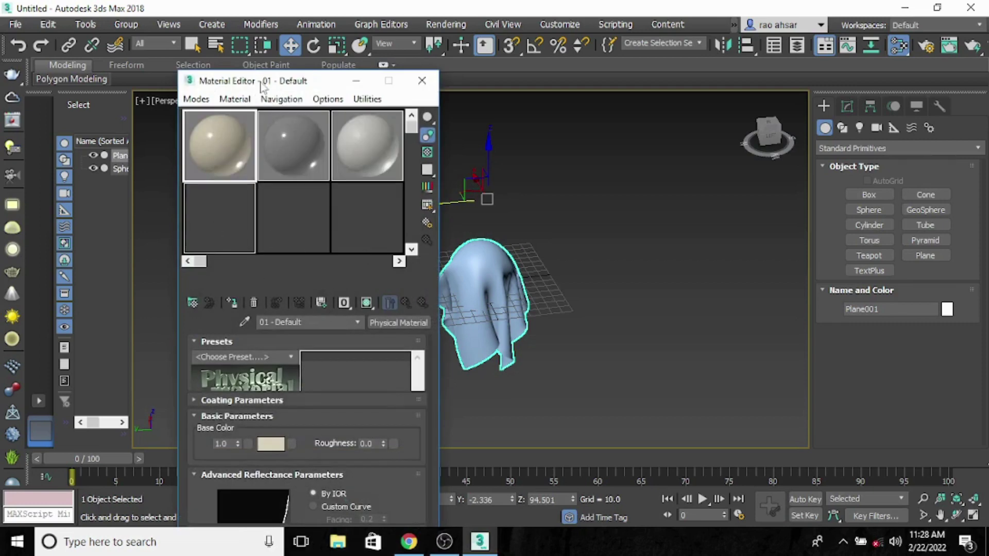
{"action": "left_click_drag", "start_coordinate": [252, 88], "coordinate": [203, 65]}
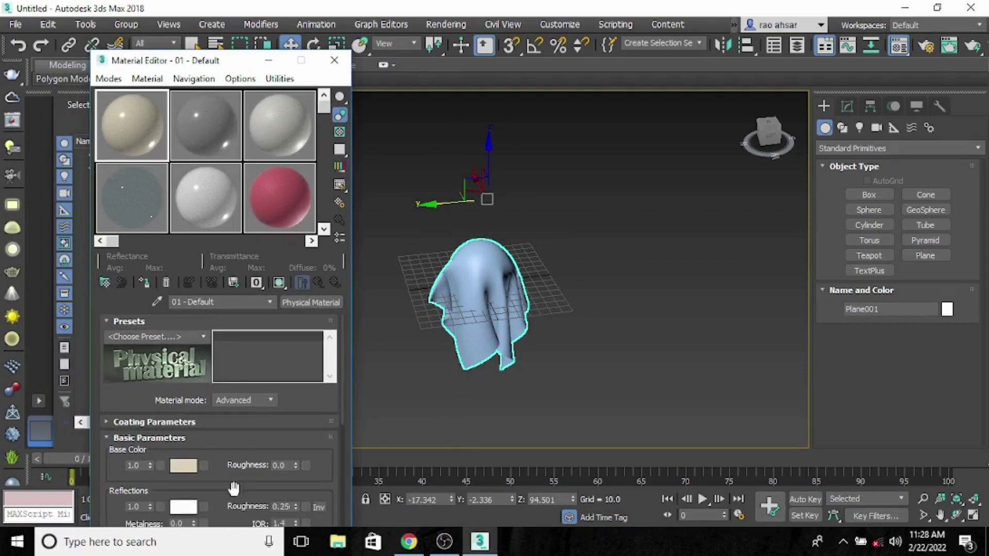
Change the 01 - Default material to the Standard type and choose a Bitmap map for its diffuse colour
{"action": "left_click", "coordinate": [311, 303]}
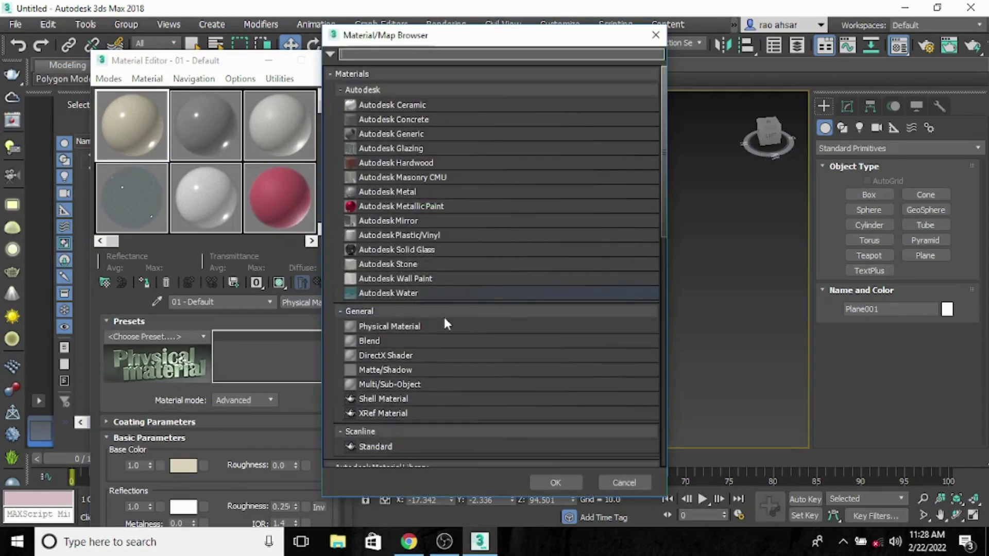
{"action": "scroll", "coordinate": [412, 351], "scroll_direction": "down", "scroll_amount": 1}
{"action": "double_click", "coordinate": [390, 394]}
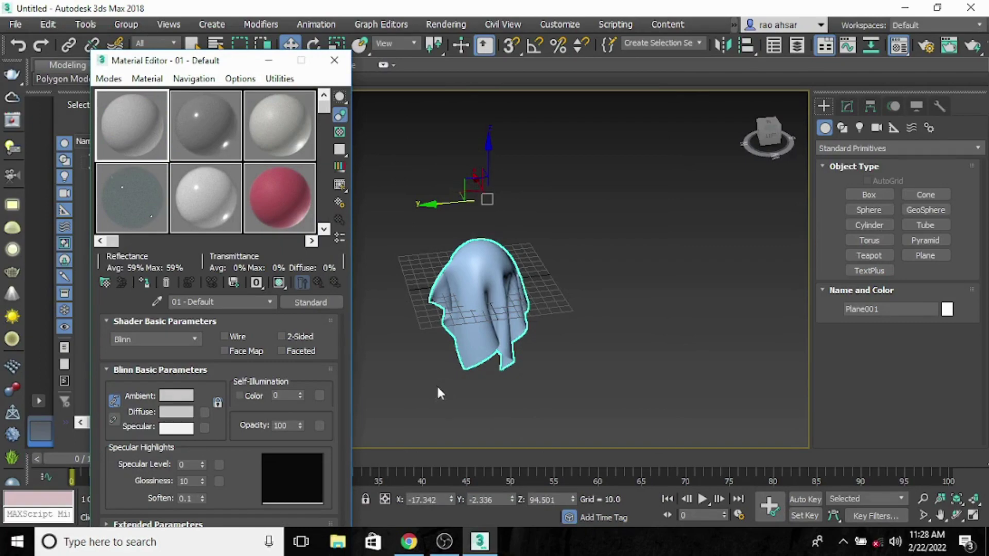
{"action": "left_click", "coordinate": [203, 411]}
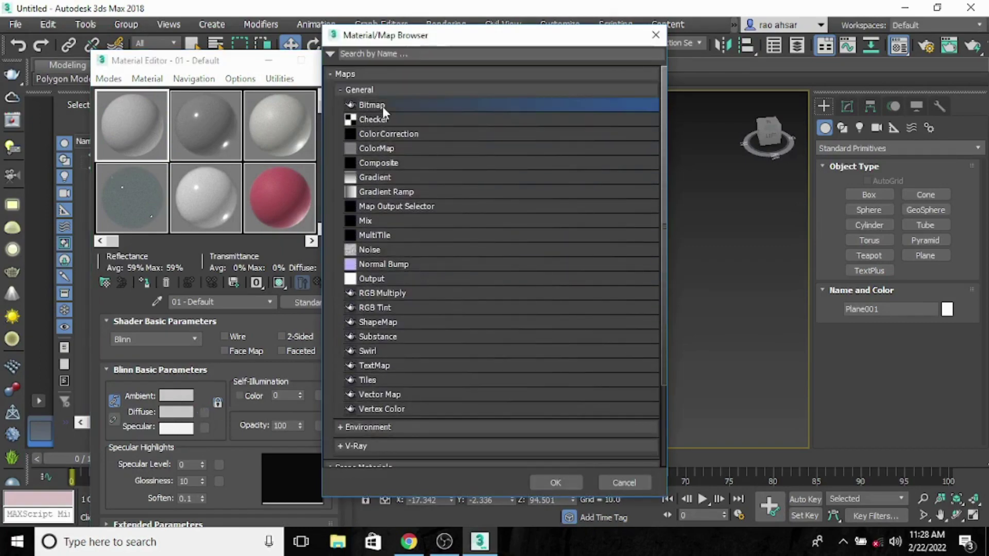
{"action": "double_click", "coordinate": [381, 106]}
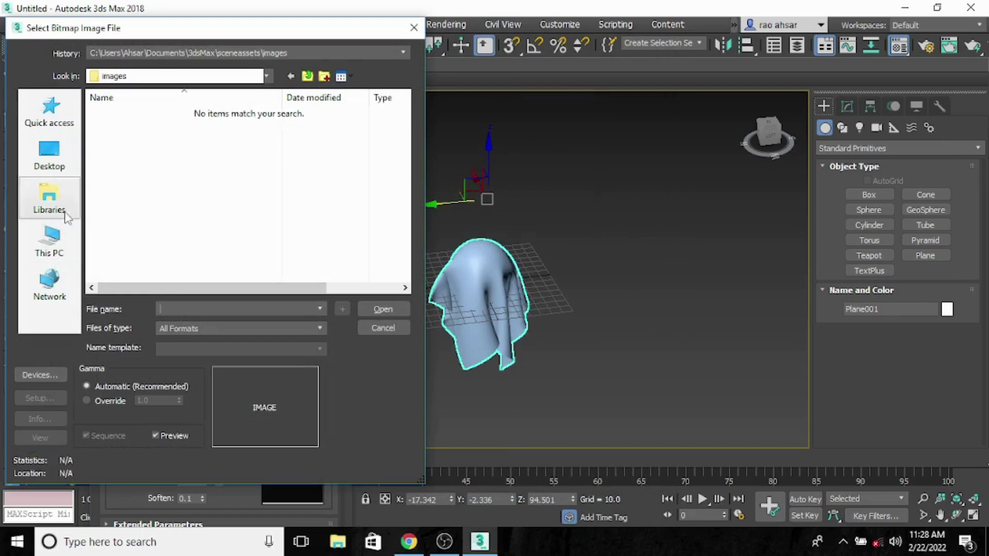
Browse for the bitmap file in the MAX MATERIAL, wallpaper, wall texture folder on drive D:
{"action": "left_click", "coordinate": [49, 241]}
{"action": "scroll", "coordinate": [233, 244], "scroll_direction": "down", "scroll_amount": 4}
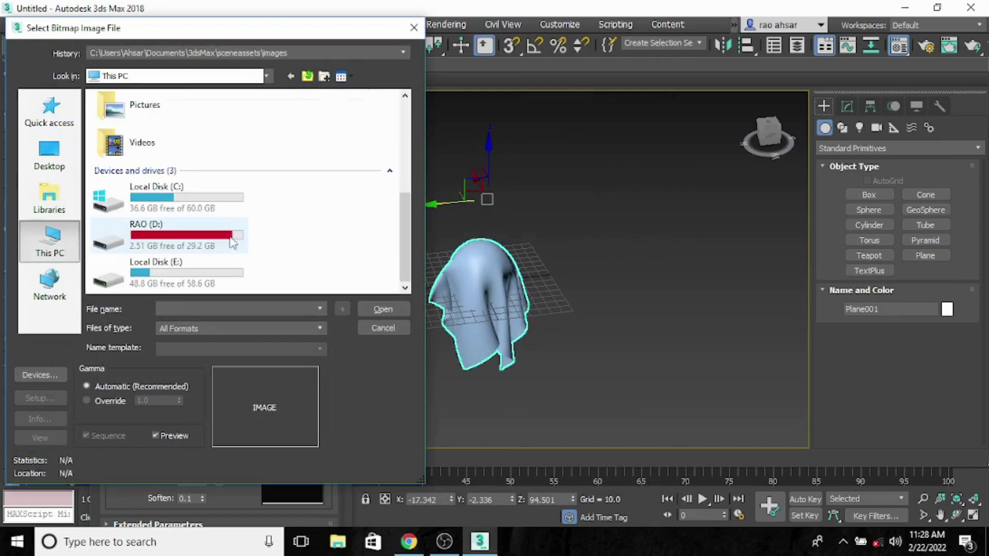
{"action": "double_click", "coordinate": [167, 243]}
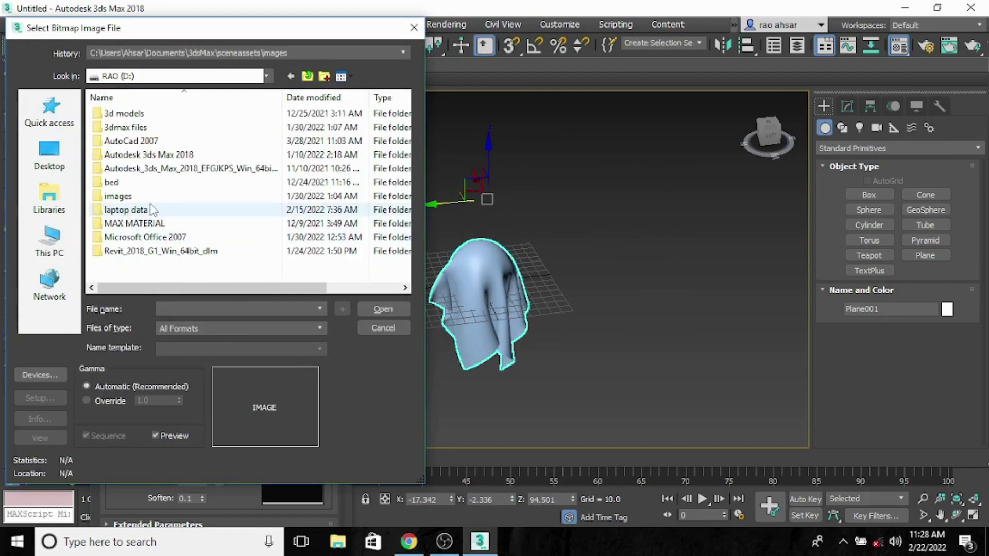
{"action": "double_click", "coordinate": [149, 224]}
{"action": "double_click", "coordinate": [145, 228]}
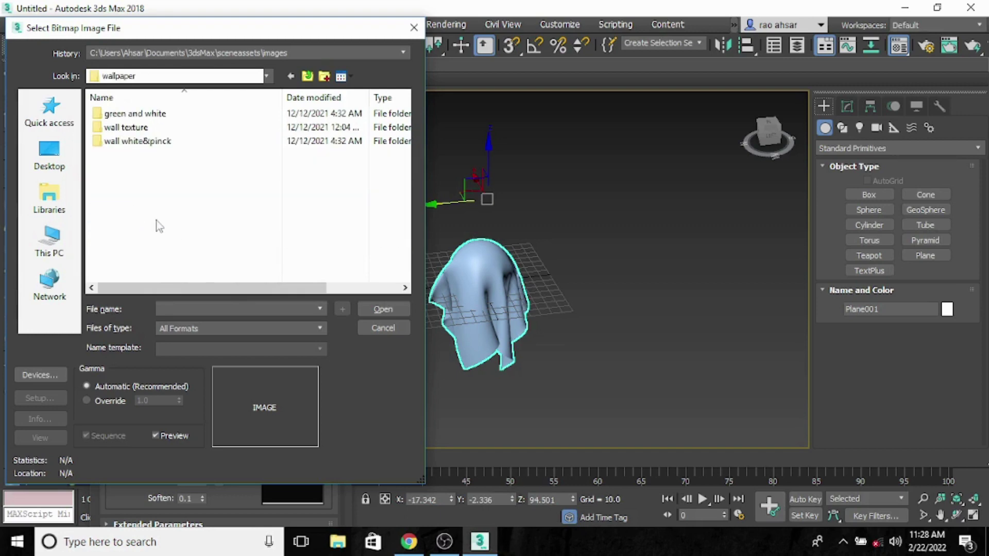
{"action": "double_click", "coordinate": [157, 130]}
{"action": "scroll", "coordinate": [211, 190], "scroll_direction": "down", "scroll_amount": 2}
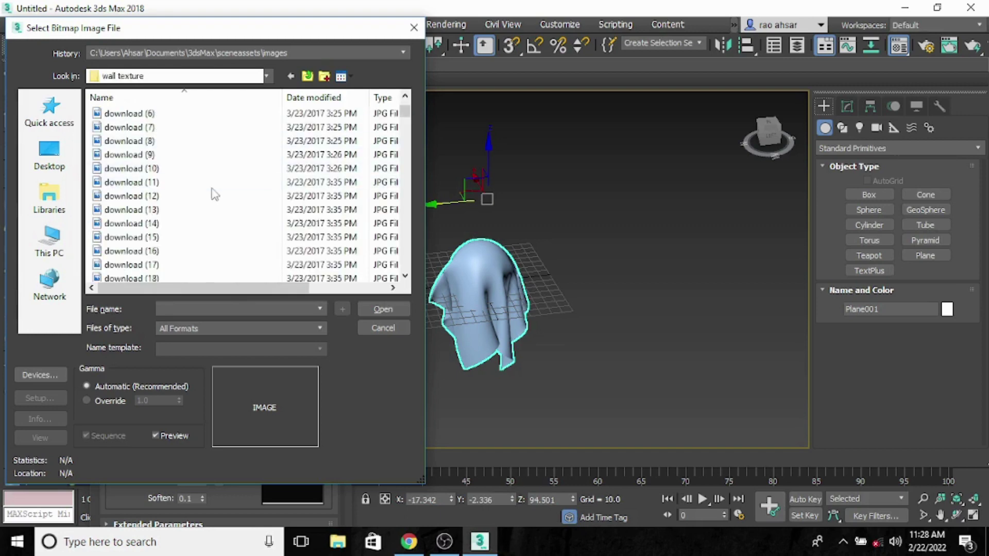
Show the wall texture folder's files as large icons and load images (66) as the diffuse bitmap
{"action": "left_click", "coordinate": [342, 77]}
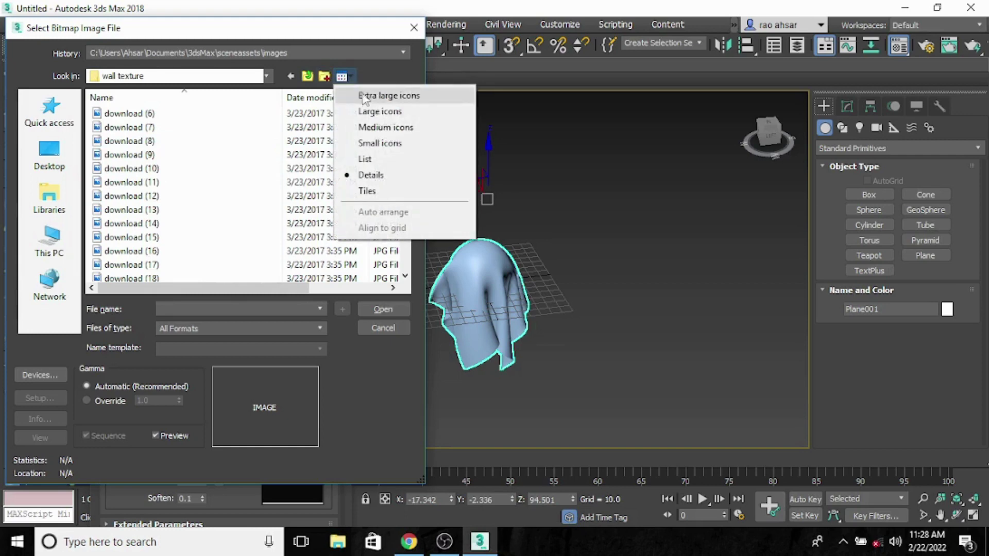
{"action": "left_click", "coordinate": [372, 110]}
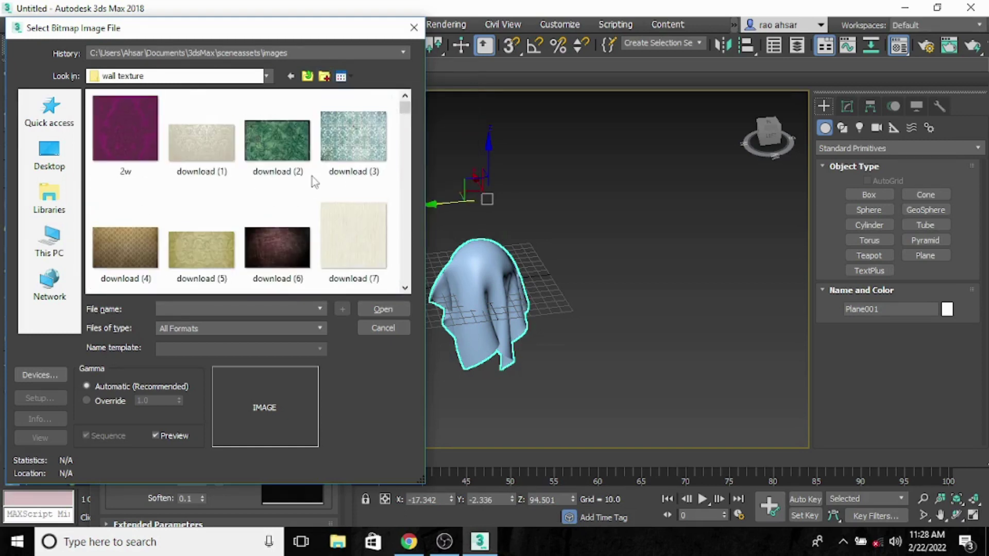
{"action": "scroll", "coordinate": [341, 221], "scroll_direction": "down", "scroll_amount": 2}
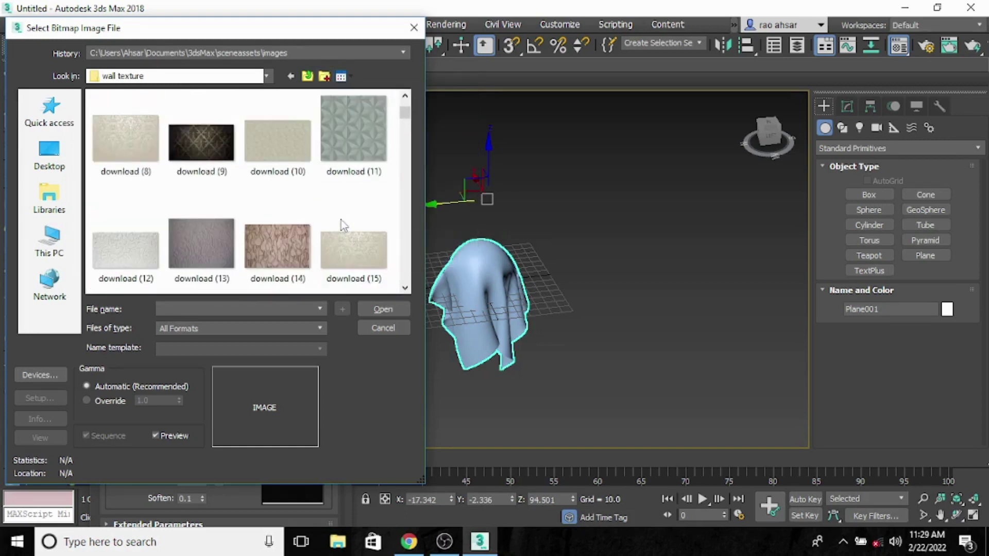
{"action": "scroll", "coordinate": [341, 220], "scroll_direction": "down", "scroll_amount": 1}
{"action": "scroll", "coordinate": [278, 230], "scroll_direction": "down", "scroll_amount": 1}
{"action": "scroll", "coordinate": [278, 221], "scroll_direction": "up", "scroll_amount": 1}
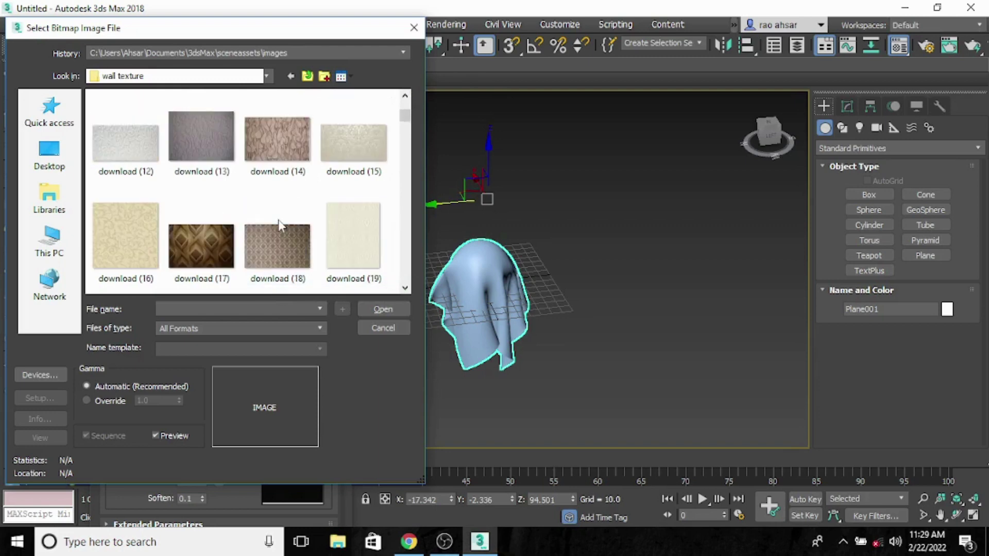
{"action": "scroll", "coordinate": [280, 224], "scroll_direction": "down", "scroll_amount": 1}
{"action": "scroll", "coordinate": [278, 225], "scroll_direction": "down", "scroll_amount": 2}
{"action": "scroll", "coordinate": [278, 224], "scroll_direction": "up", "scroll_amount": 2}
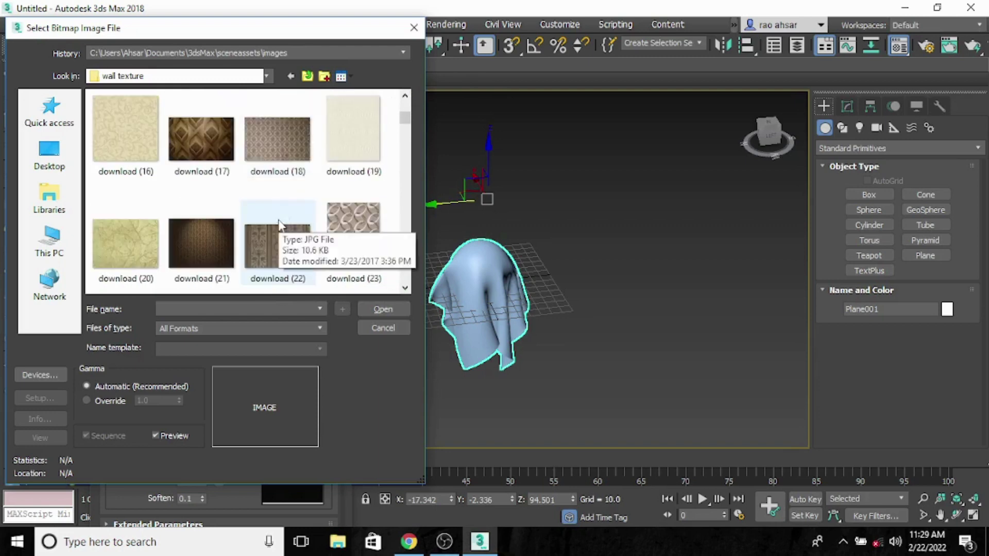
{"action": "scroll", "coordinate": [328, 226], "scroll_direction": "down", "scroll_amount": 1}
{"action": "scroll", "coordinate": [250, 212], "scroll_direction": "down", "scroll_amount": 5}
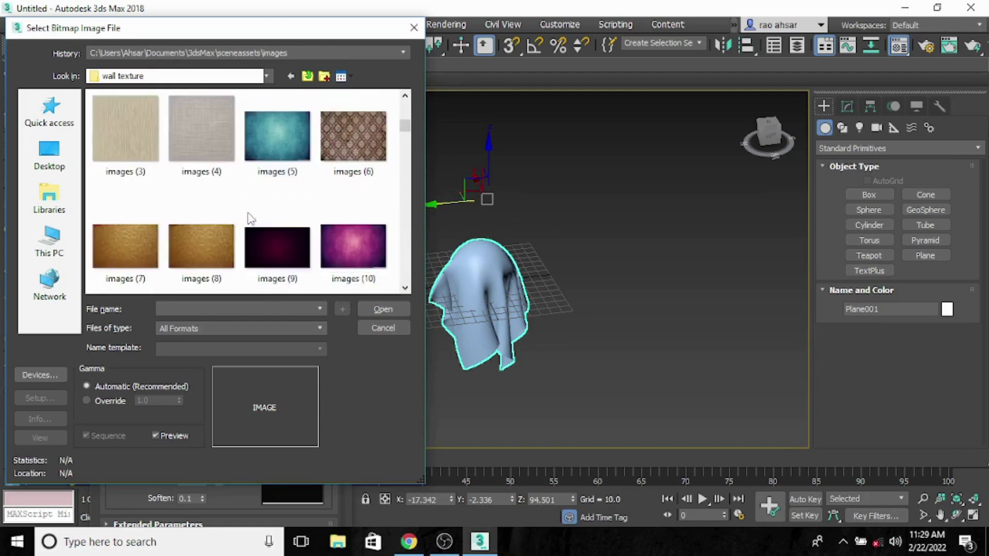
{"action": "scroll", "coordinate": [250, 211], "scroll_direction": "down", "scroll_amount": 2}
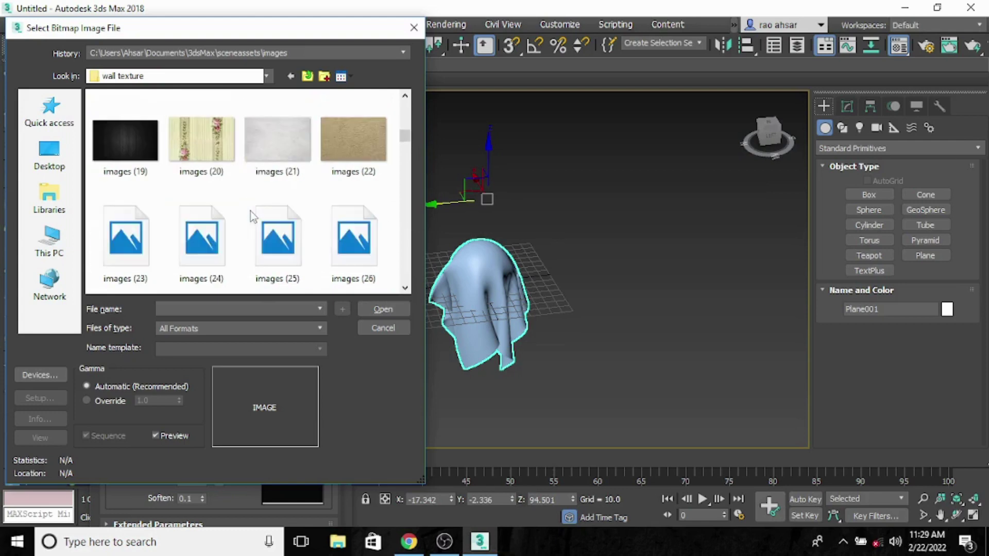
{"action": "scroll", "coordinate": [251, 211], "scroll_direction": "down", "scroll_amount": 2}
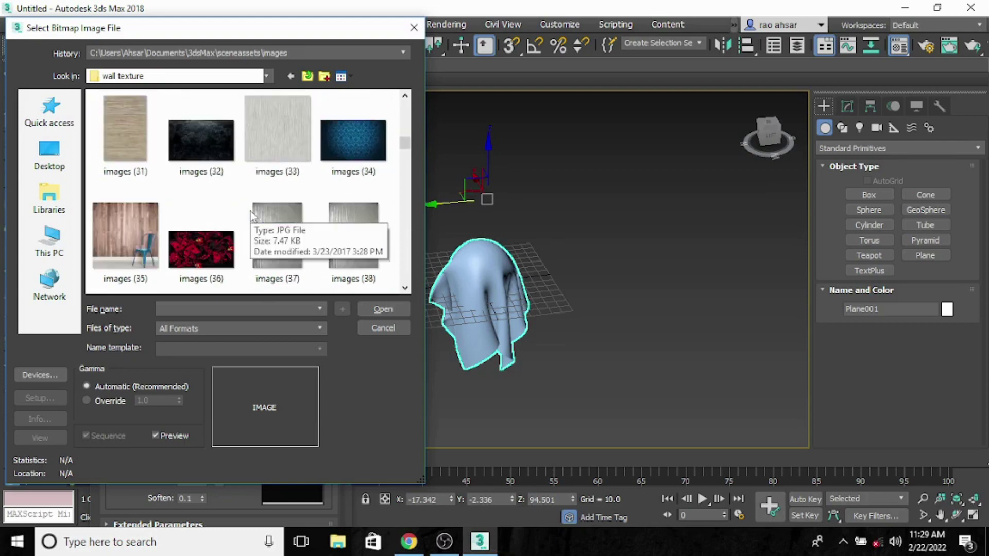
{"action": "scroll", "coordinate": [251, 211], "scroll_direction": "down", "scroll_amount": 1}
{"action": "scroll", "coordinate": [251, 212], "scroll_direction": "down", "scroll_amount": 2}
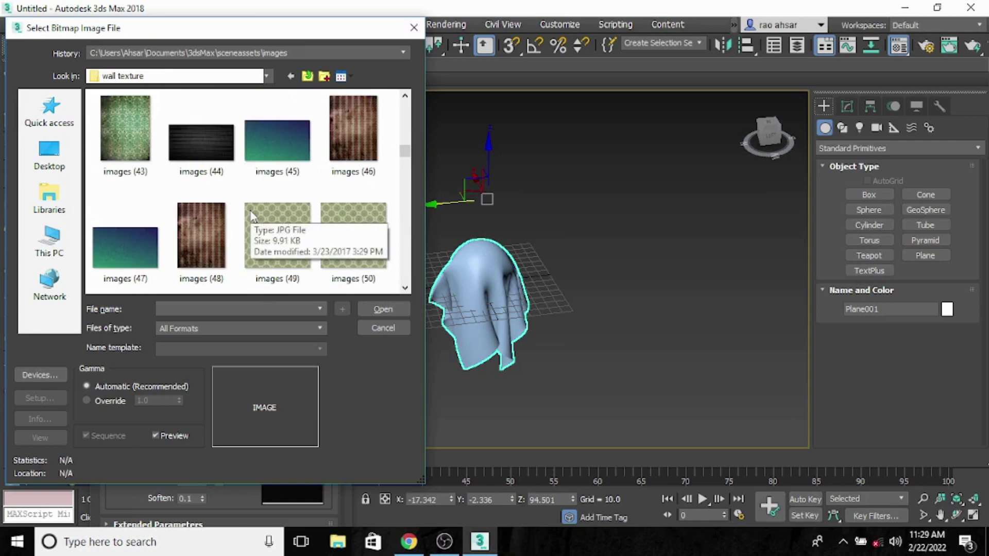
{"action": "scroll", "coordinate": [251, 214], "scroll_direction": "down", "scroll_amount": 1}
{"action": "scroll", "coordinate": [251, 214], "scroll_direction": "down", "scroll_amount": 3}
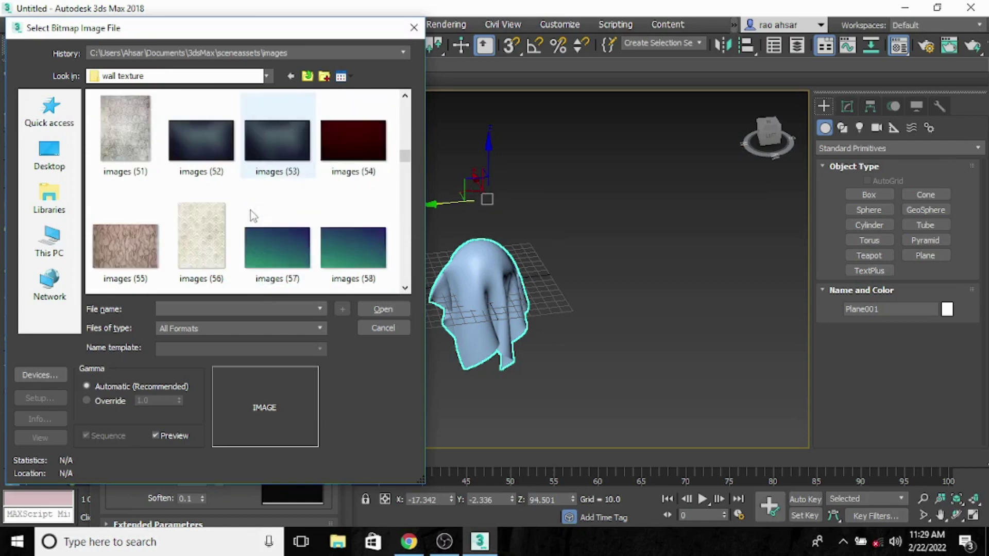
{"action": "scroll", "coordinate": [319, 198], "scroll_direction": "down", "scroll_amount": 1}
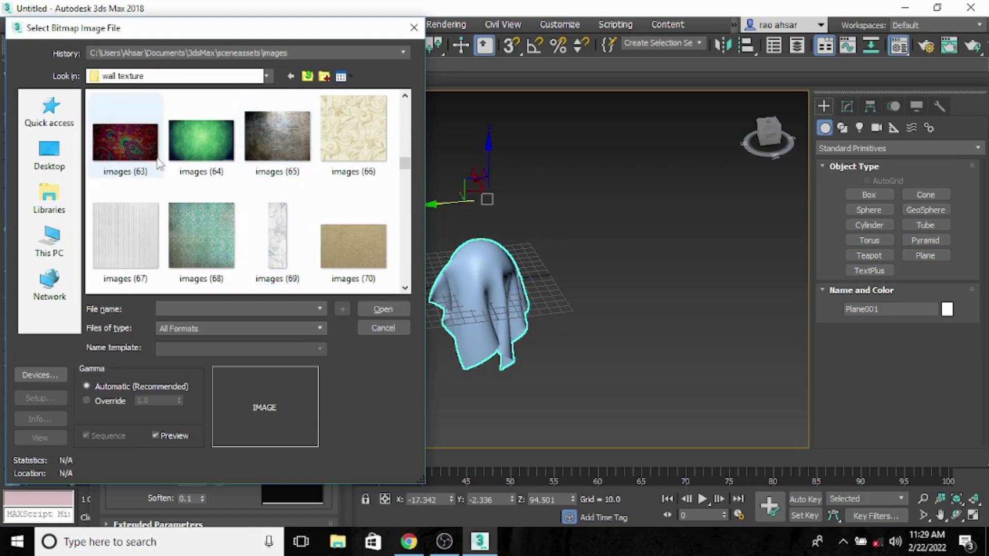
{"action": "double_click", "coordinate": [369, 151]}
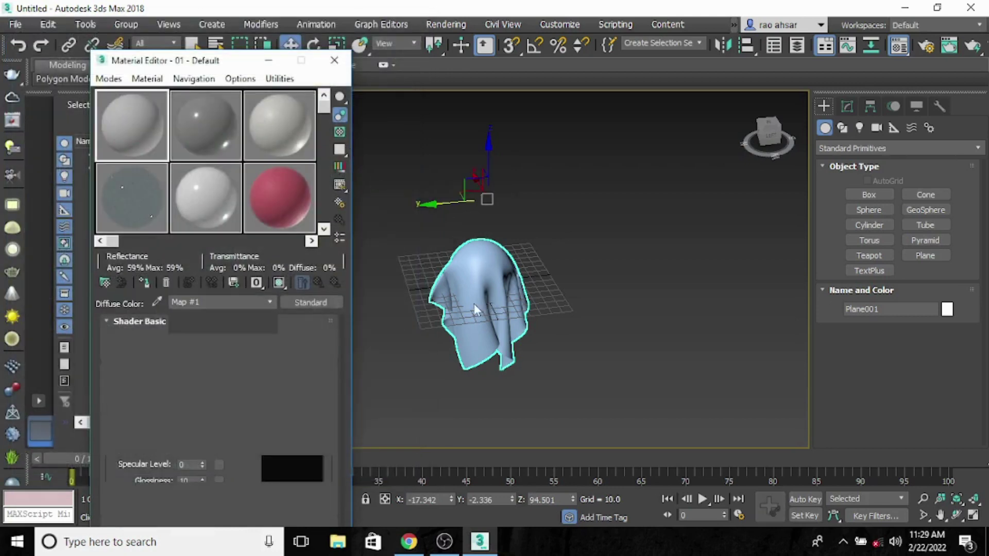
Assign the 01 - Default material to the draped plane and show its texture in the viewport
{"action": "scroll", "coordinate": [474, 304], "scroll_direction": "up", "scroll_amount": 3}
{"action": "scroll", "coordinate": [523, 278], "scroll_direction": "up", "scroll_amount": 2}
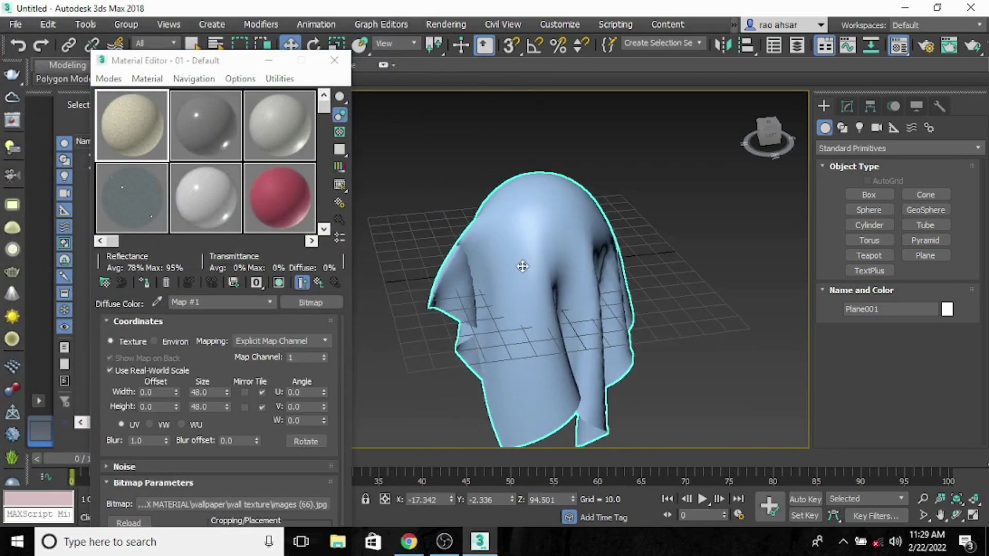
{"action": "left_click", "coordinate": [145, 280]}
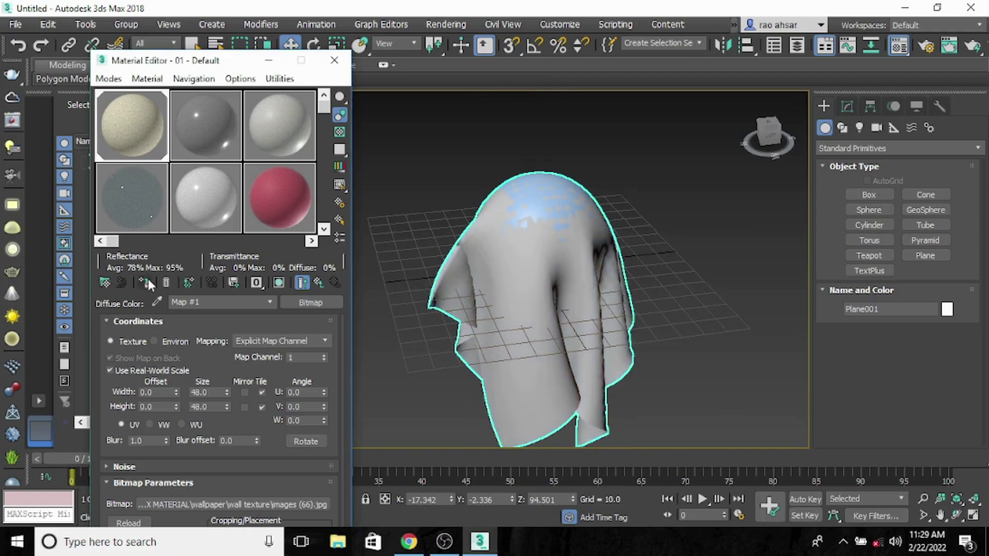
{"action": "left_click", "coordinate": [278, 283]}
Add a second UVW Map modifier above the existing one on the draped plane
{"action": "middle_click_drag", "start_coordinate": [456, 278], "coordinate": [633, 292], "text": "alt"}
{"action": "scroll", "coordinate": [572, 280], "scroll_direction": "up", "scroll_amount": 4}
{"action": "middle_click_drag", "start_coordinate": [576, 283], "coordinate": [685, 355]}
{"action": "middle_click_drag", "start_coordinate": [685, 355], "coordinate": [688, 292]}
{"action": "scroll", "coordinate": [678, 335], "scroll_direction": "down", "scroll_amount": 6}
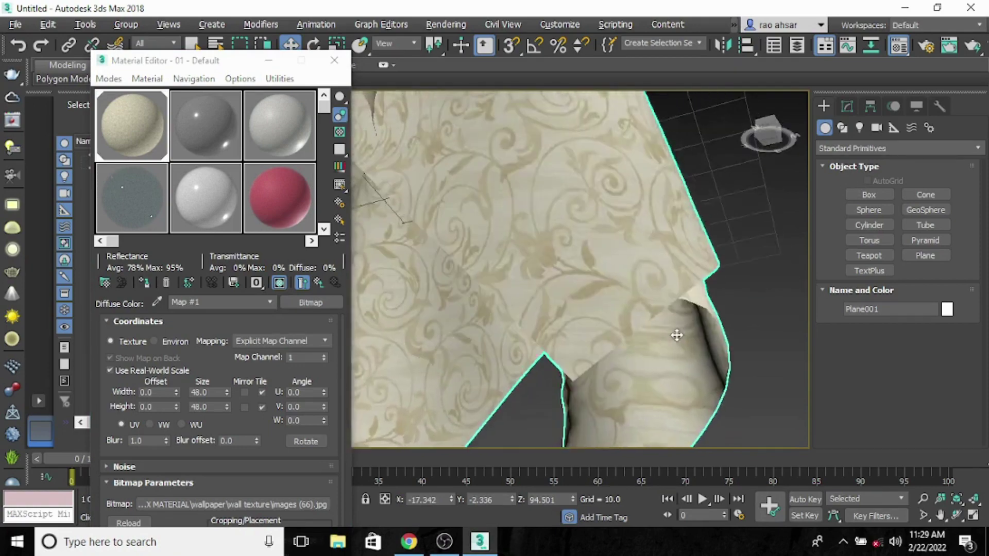
{"action": "middle_click_drag", "start_coordinate": [631, 256], "coordinate": [589, 295], "text": "alt"}
{"action": "left_click", "coordinate": [847, 107]}
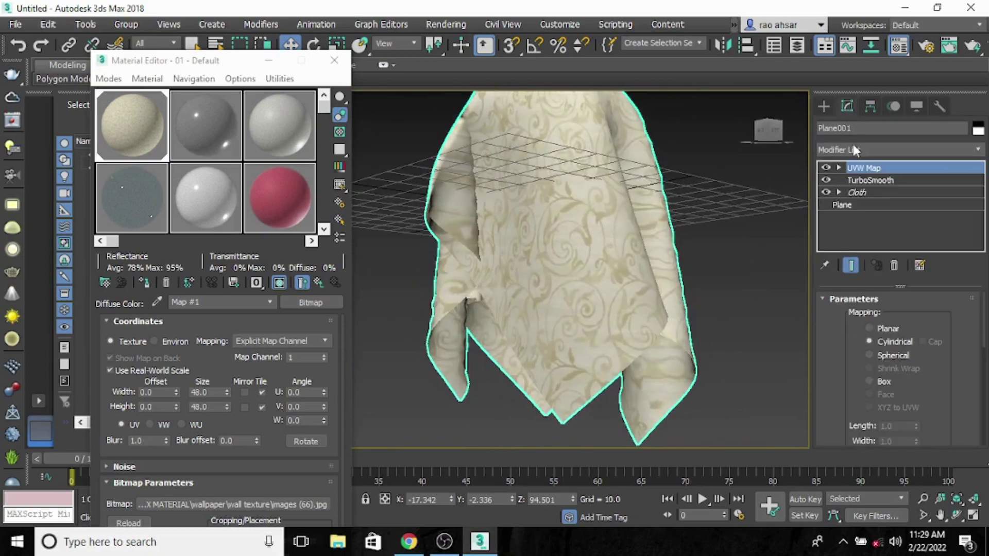
{"action": "left_click", "coordinate": [863, 148]}
{"action": "scroll", "coordinate": [886, 325], "scroll_direction": "down", "scroll_amount": 4}
{"action": "scroll", "coordinate": [894, 344], "scroll_direction": "down", "scroll_amount": 20}
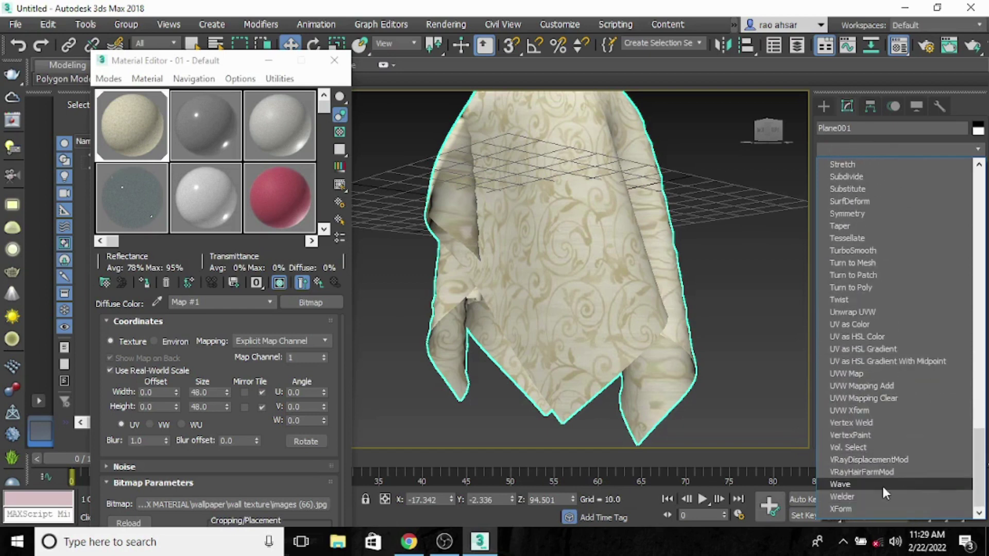
{"action": "left_click", "coordinate": [870, 373]}
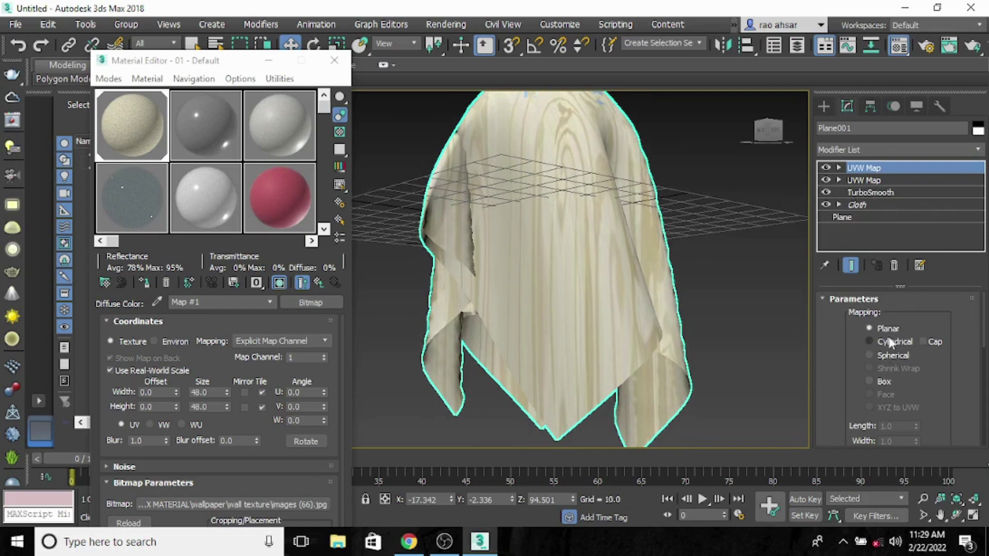
Try Cylindrical and Spherical mapping on the upper UVW Map modifier and settle on Box
{"action": "left_click", "coordinate": [870, 343]}
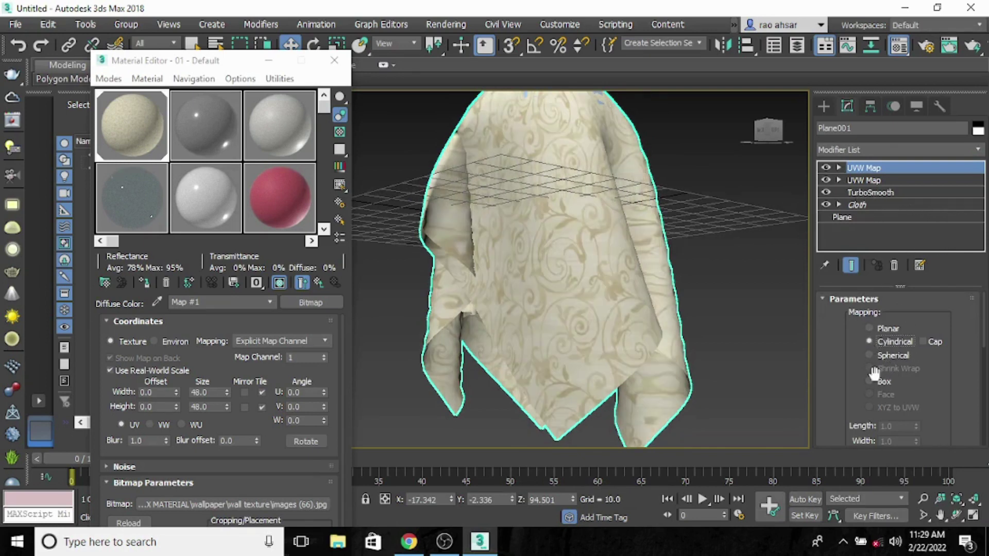
{"action": "left_click", "coordinate": [870, 356]}
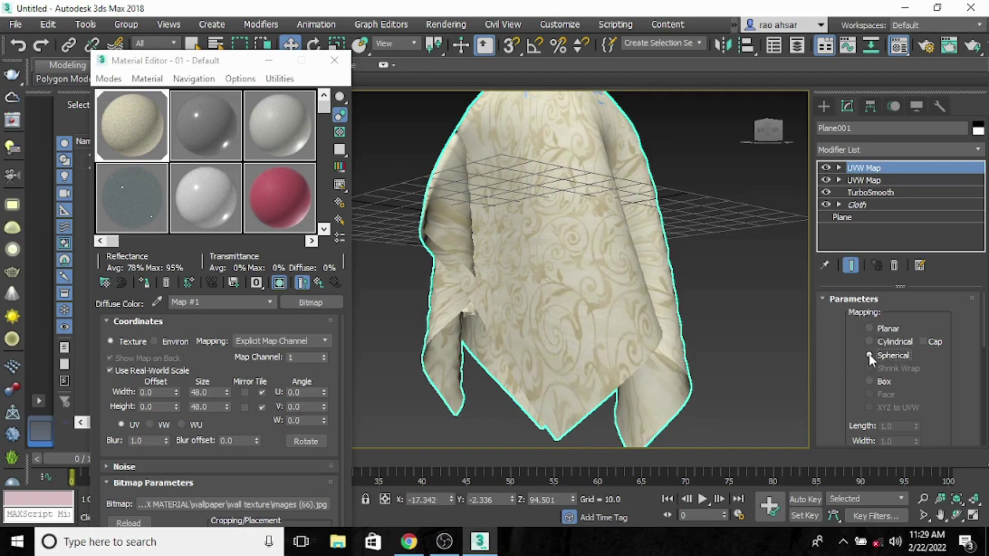
{"action": "left_click", "coordinate": [870, 381]}
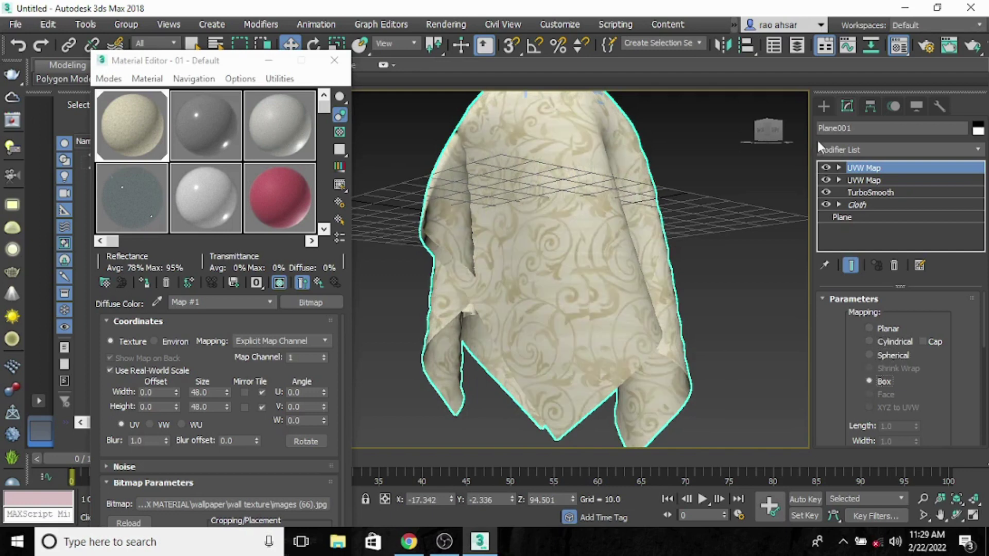
{"action": "left_click", "coordinate": [823, 105]}
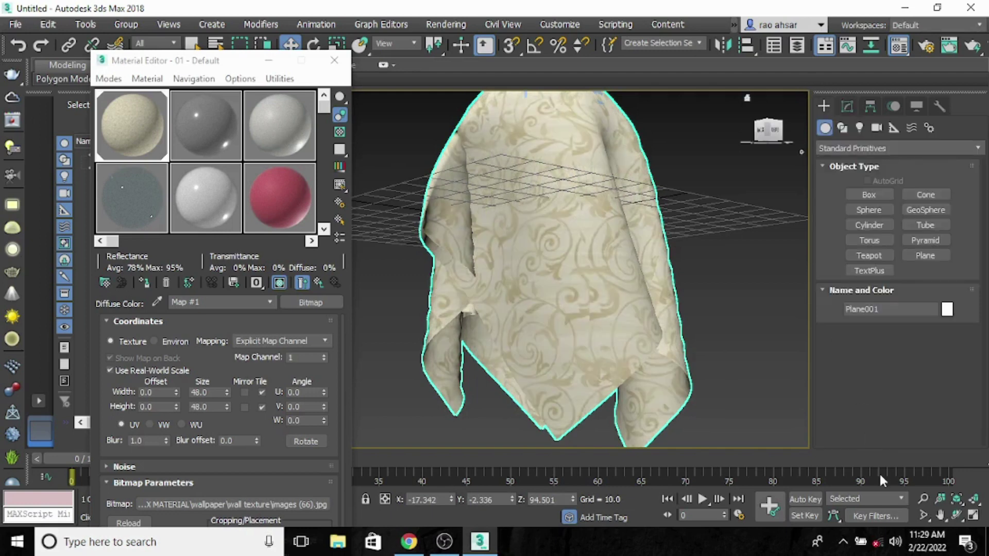
Move the Material Editor clear of the cloth, switch to the four-viewport layout and activate the Front view
{"action": "left_click_drag", "start_coordinate": [206, 60], "coordinate": [96, 312]}
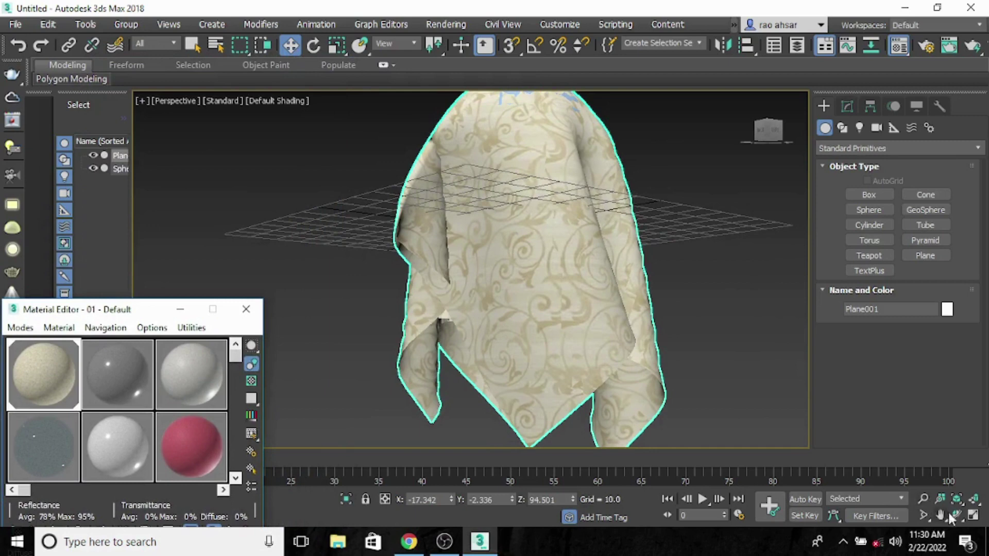
{"action": "left_click", "coordinate": [974, 515]}
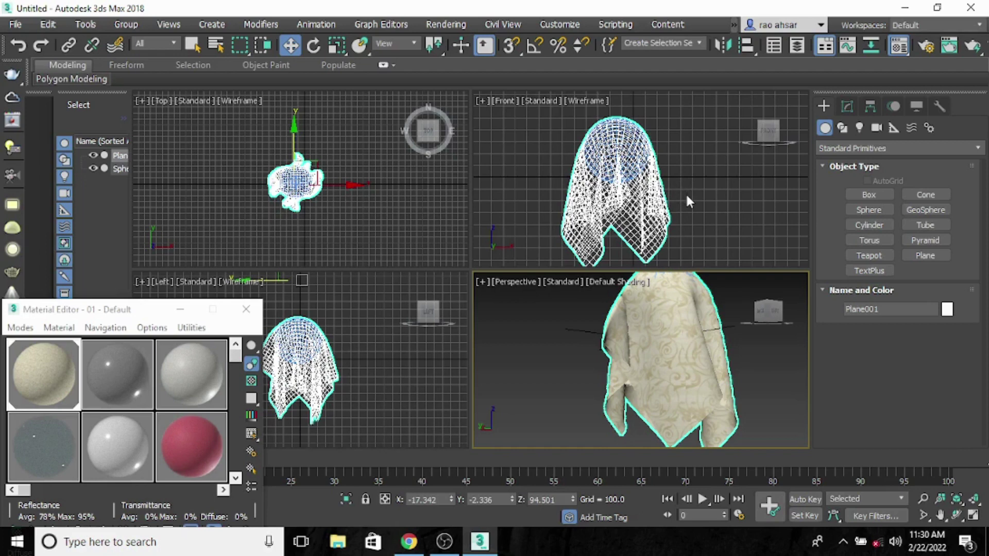
{"action": "middle_click_drag", "start_coordinate": [691, 201], "coordinate": [677, 200]}
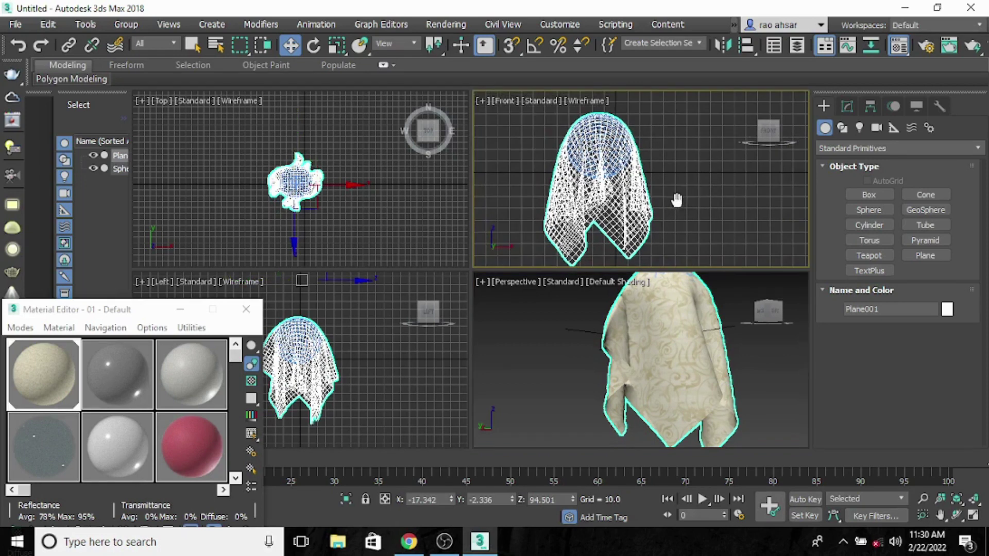